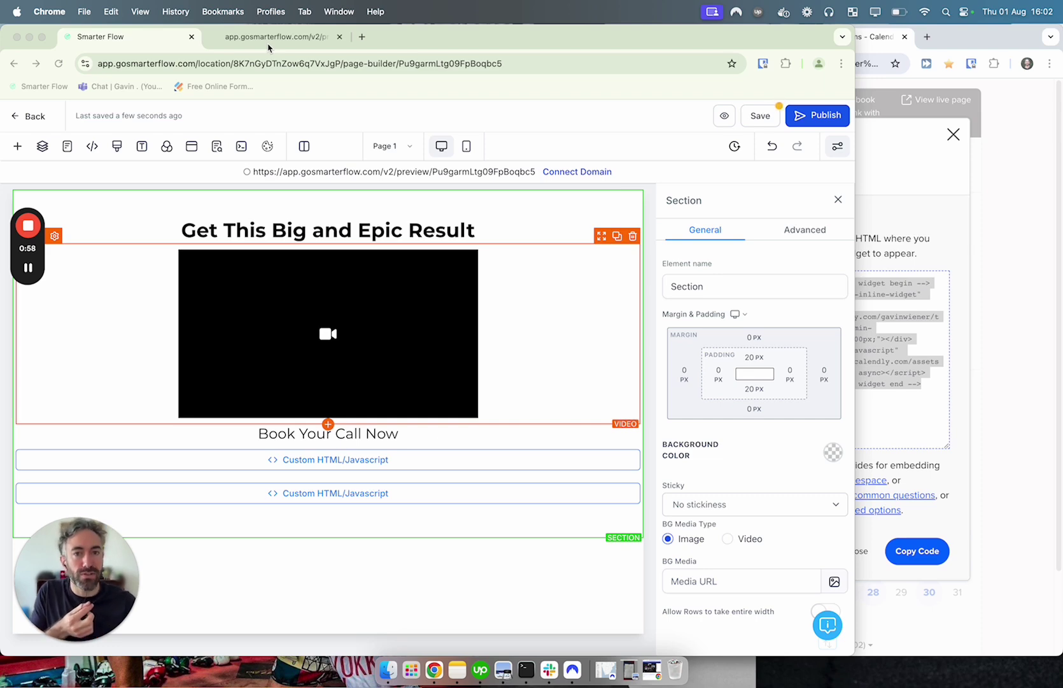
# - Check the preview page's booking confirmation at the top, then bring Calendly's embed code window forward
pyautogui.click(268, 39)
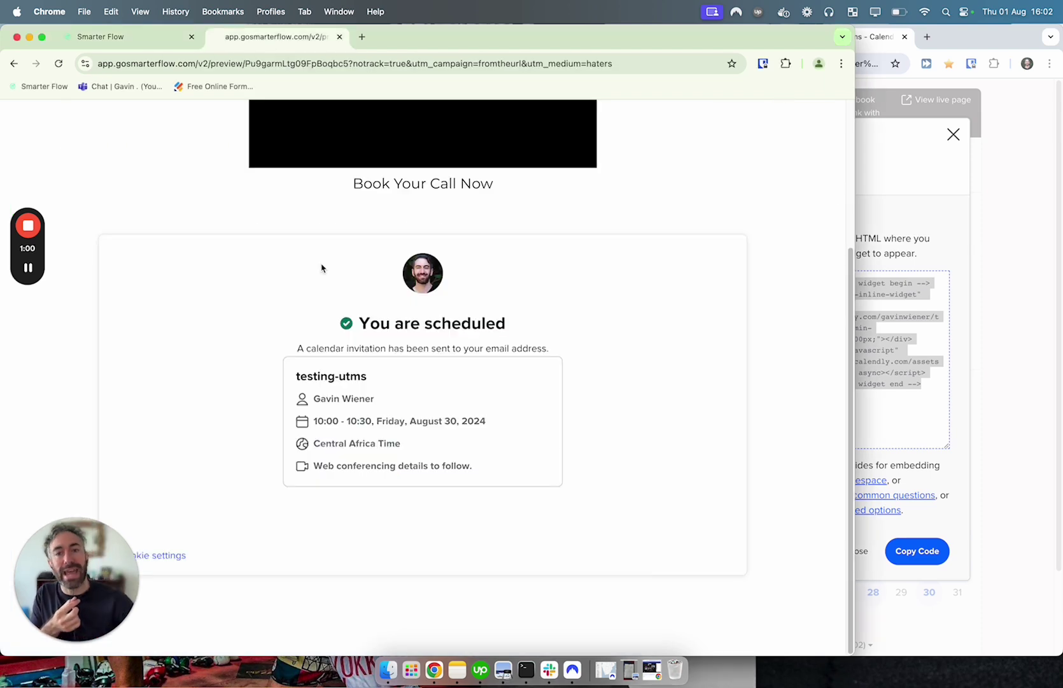
pyautogui.scroll(5, 344, 280)
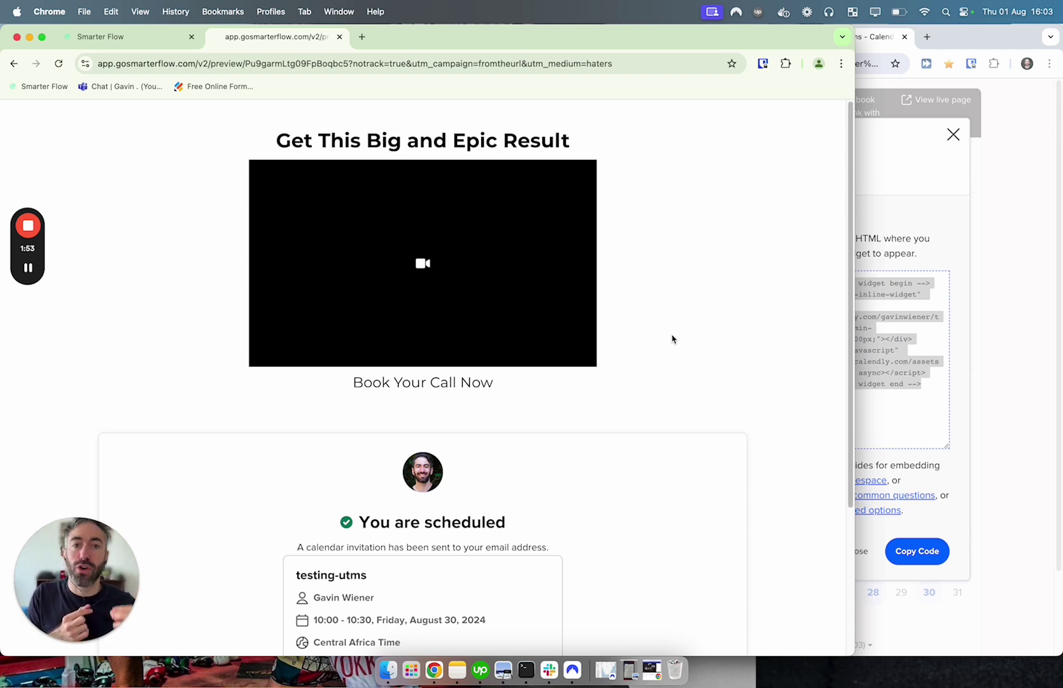
pyautogui.click(902, 282)
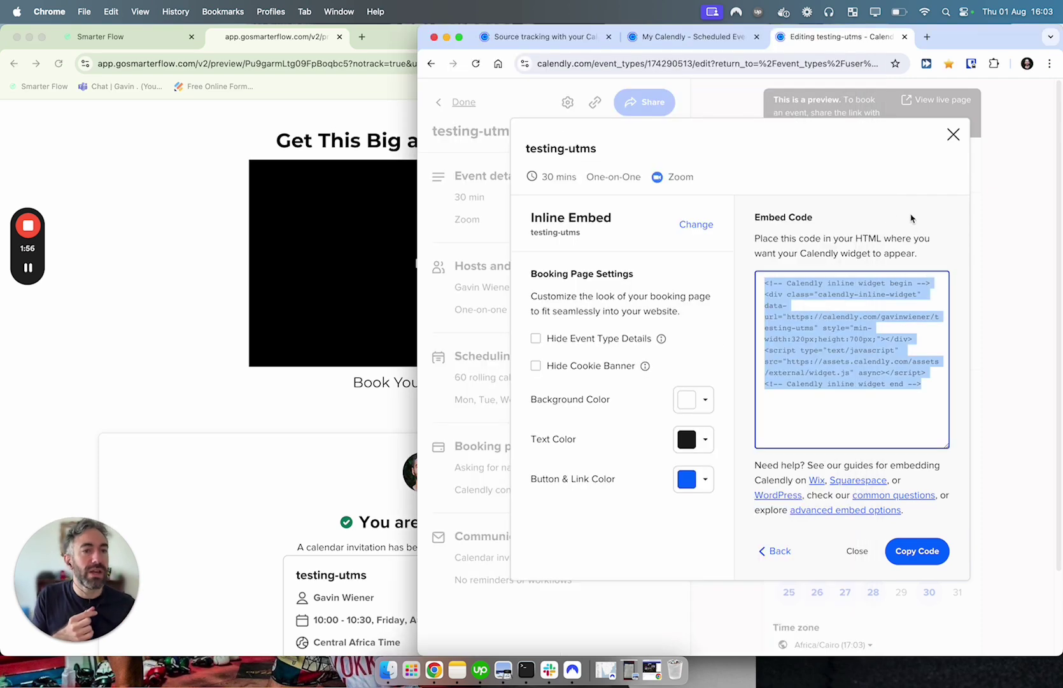
# - Close Calendly's existing inline embed code dialog
pyautogui.click(123, 38)
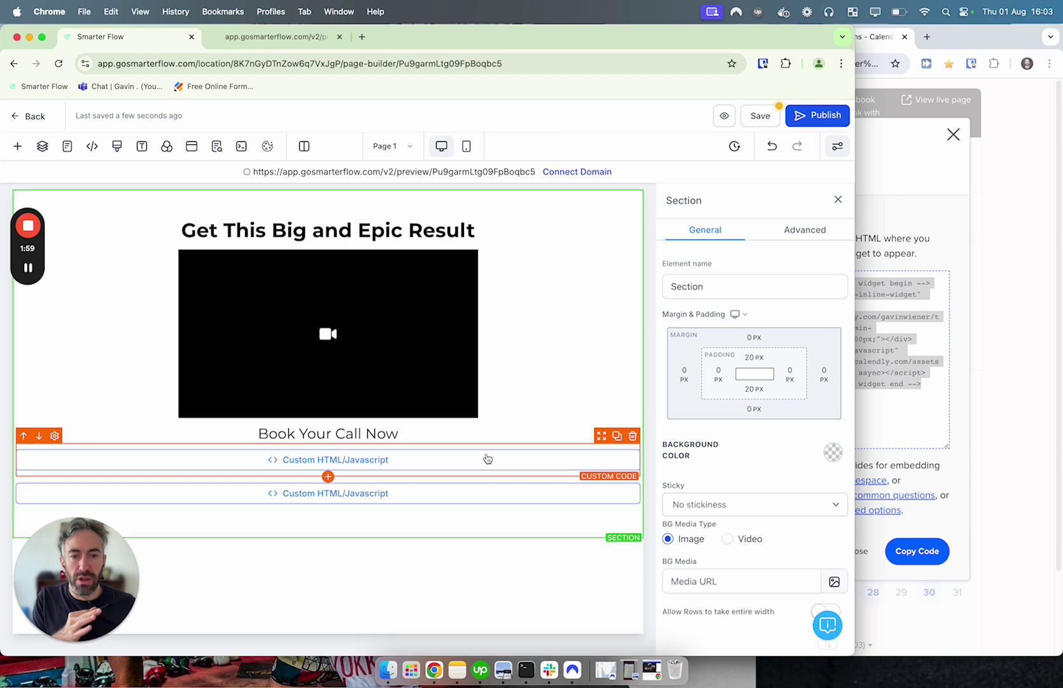
pyautogui.click(937, 312)
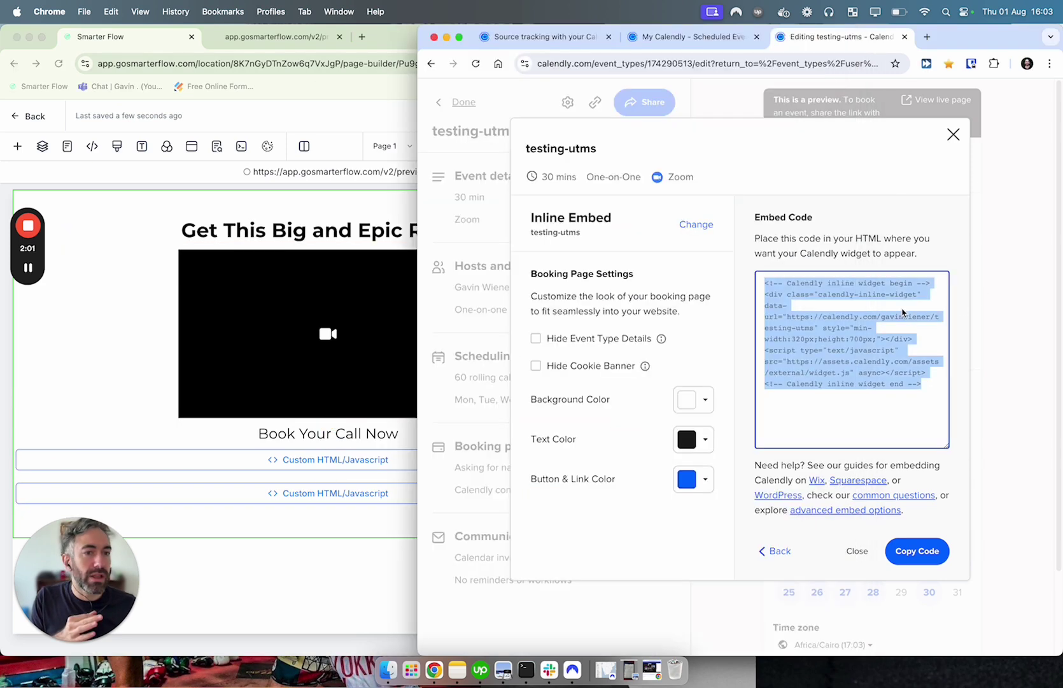
pyautogui.click(953, 135)
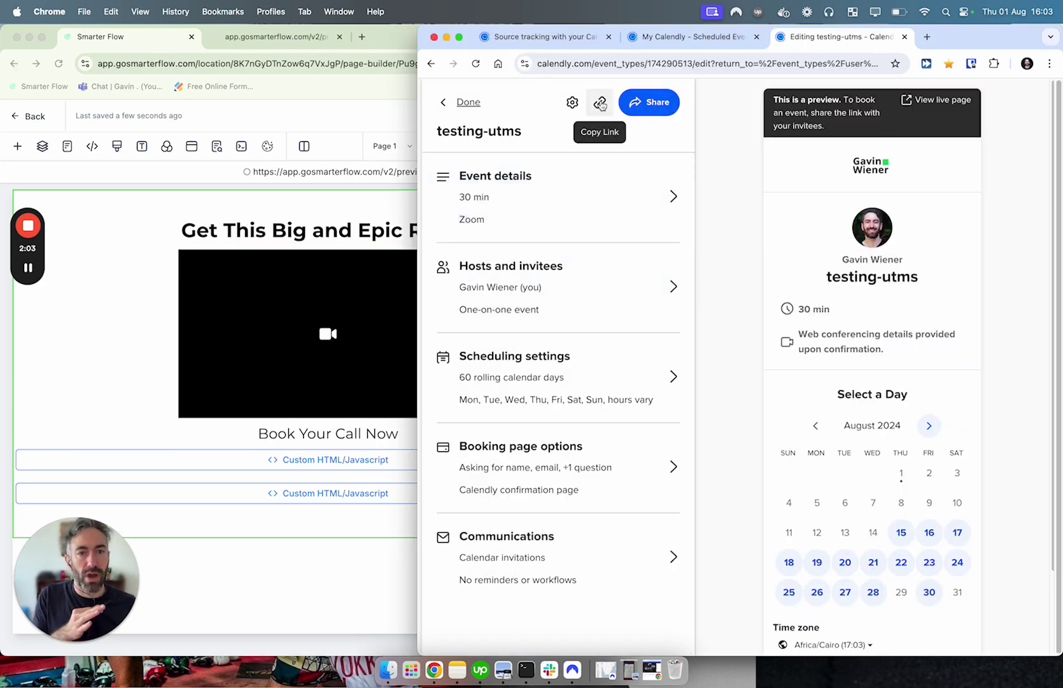
# - Generate fresh testing-utms inline embed code, select all of it, and pick the second custom code block
pyautogui.click(633, 103)
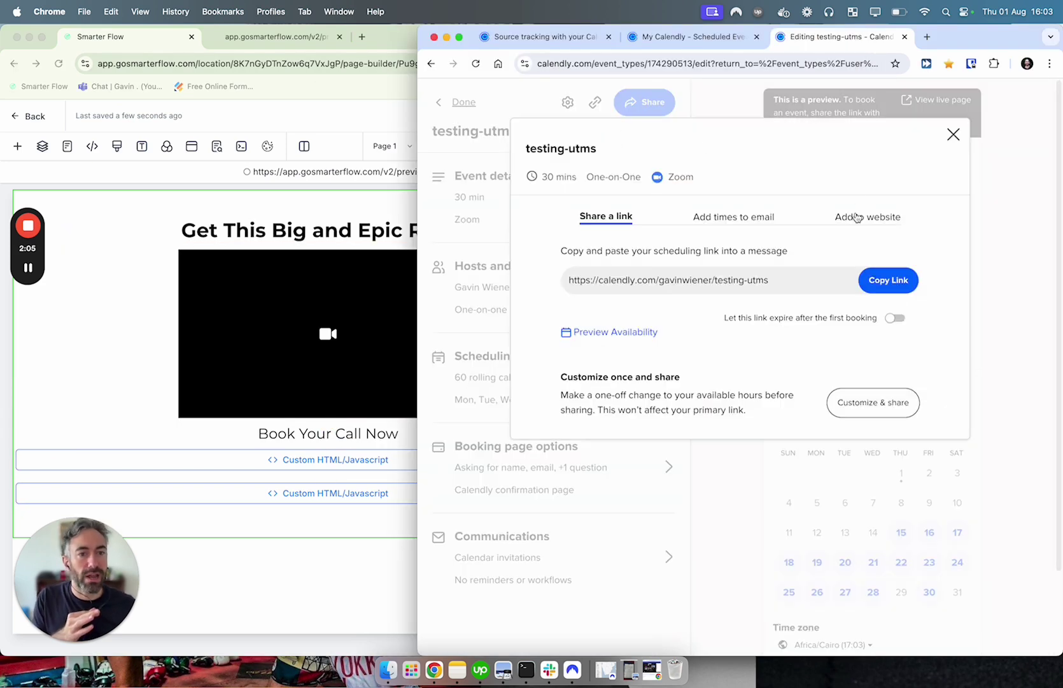
pyautogui.click(857, 217)
pyautogui.click(743, 327)
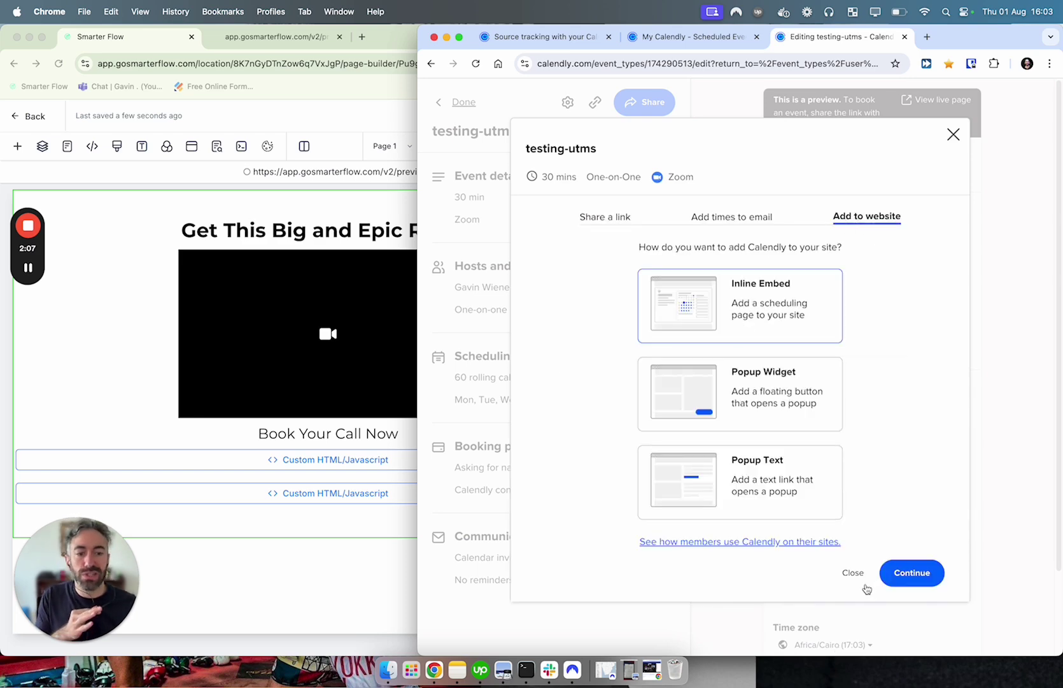
pyautogui.click(912, 573)
pyautogui.click(937, 411)
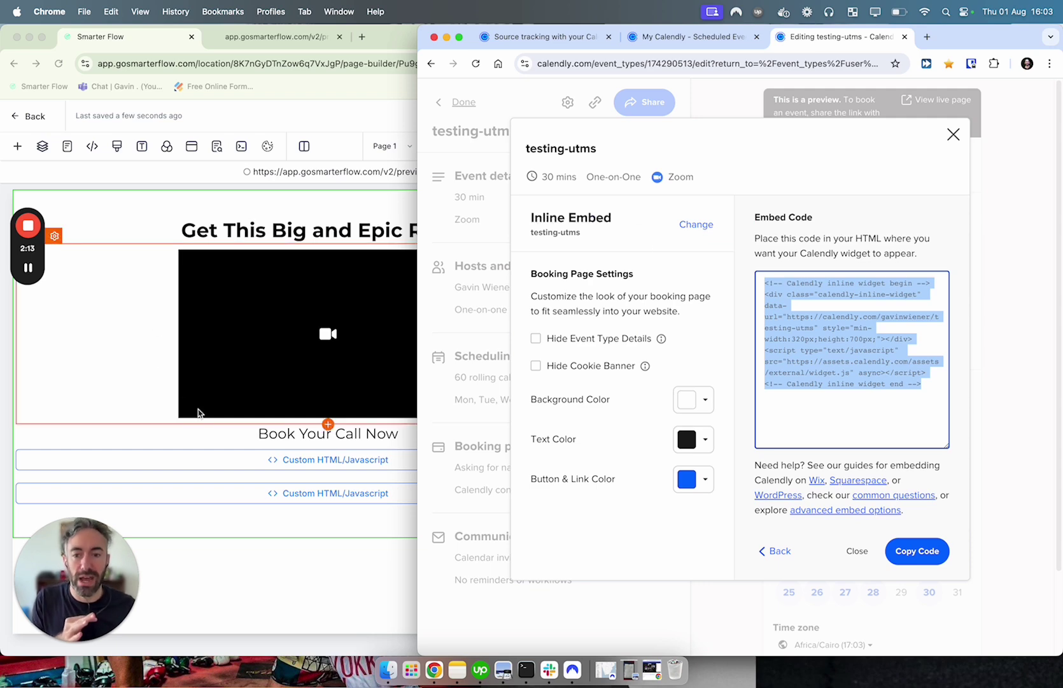
pyautogui.click(302, 497)
# - Open the block's code and highlight the Calendly URL and its utm_source=facebook parameter on line 2
pyautogui.click(683, 314)
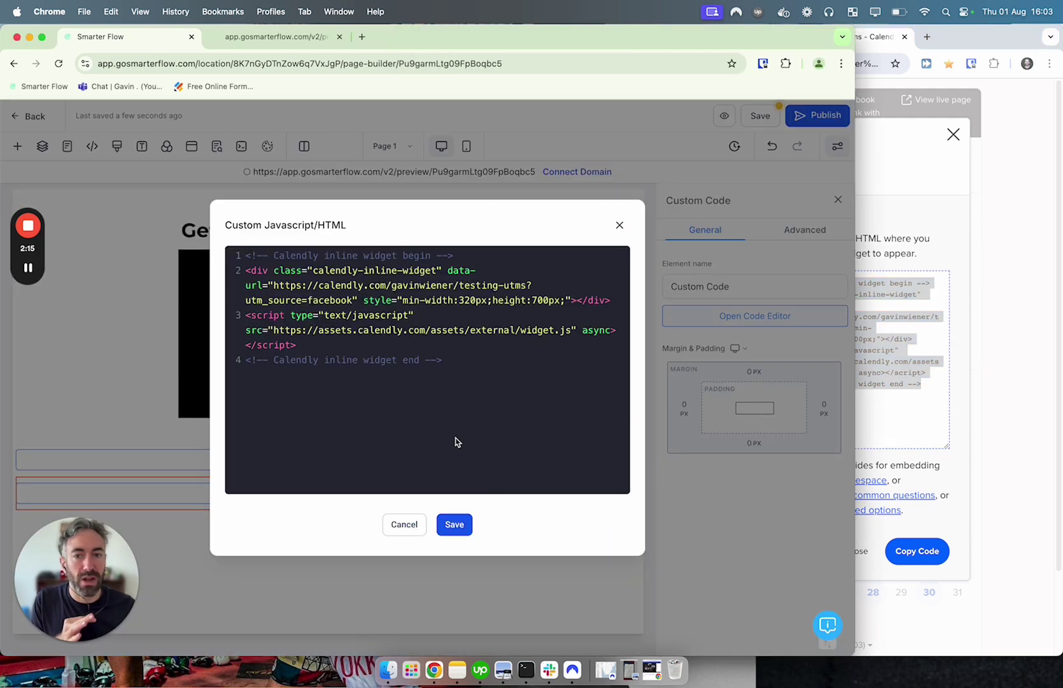
pyautogui.press('super+a')
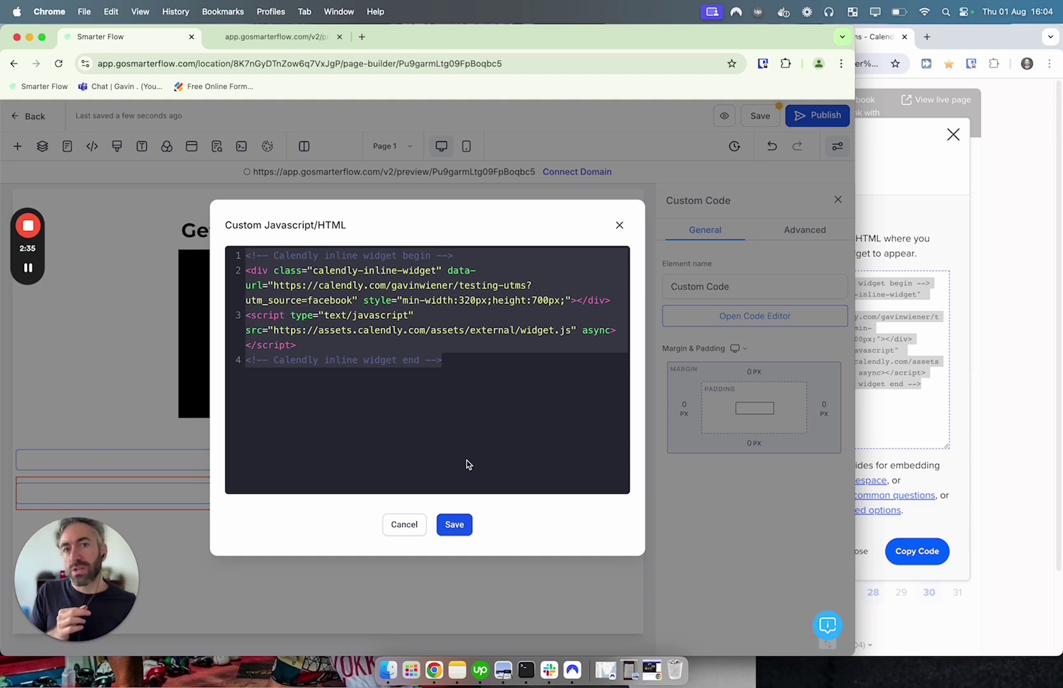
pyautogui.click(464, 292)
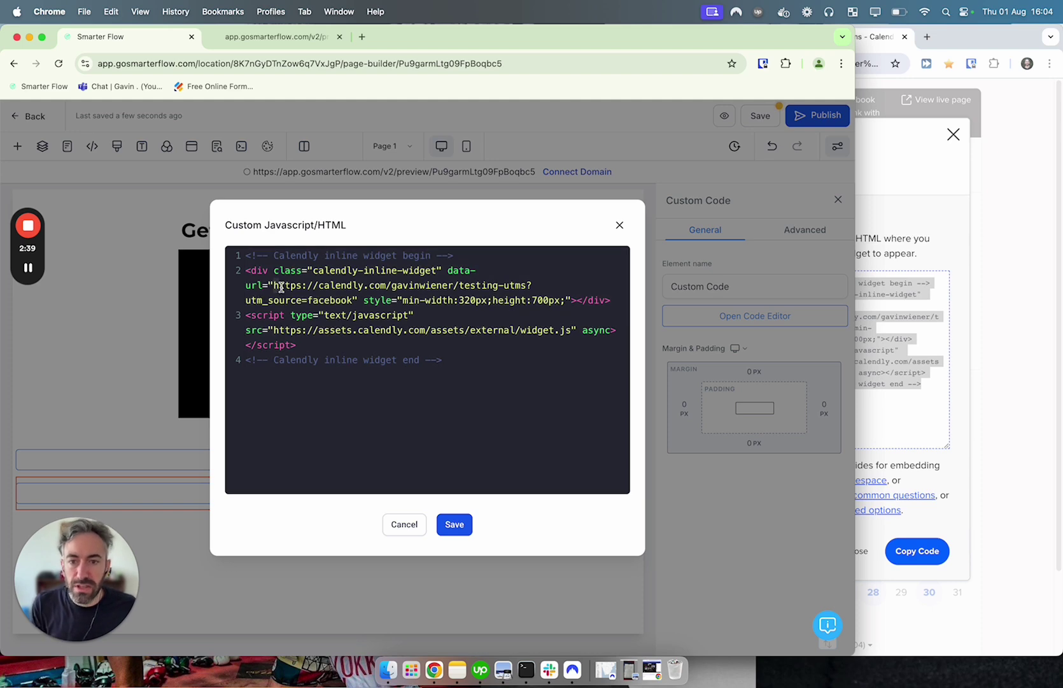
pyautogui.moveTo(277, 286); pyautogui.dragTo(529, 285)
pyautogui.click(532, 284)
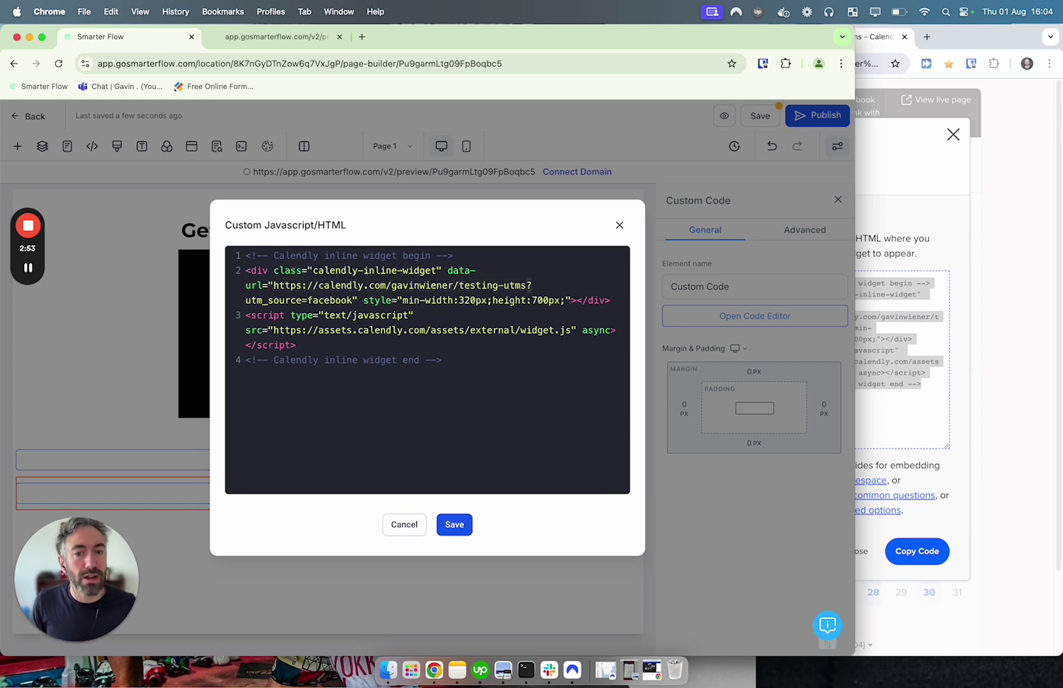
pyautogui.moveTo(246, 300); pyautogui.dragTo(354, 300)
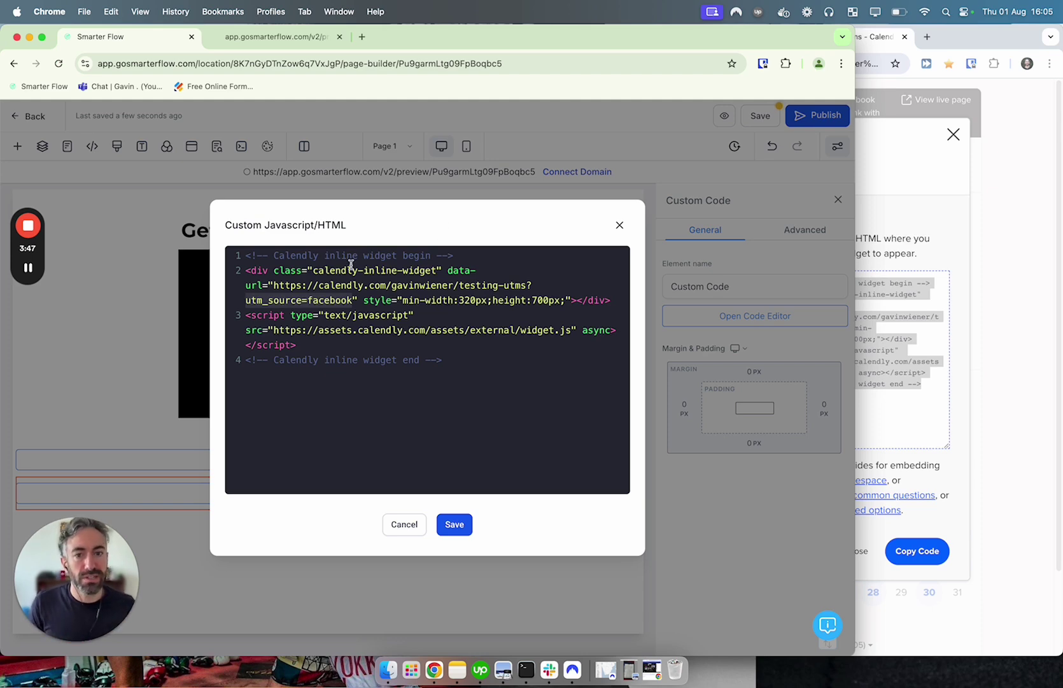
# - Replace facebook with youtube in the Calendly URL's utm_source parameter
pyautogui.click(354, 300)
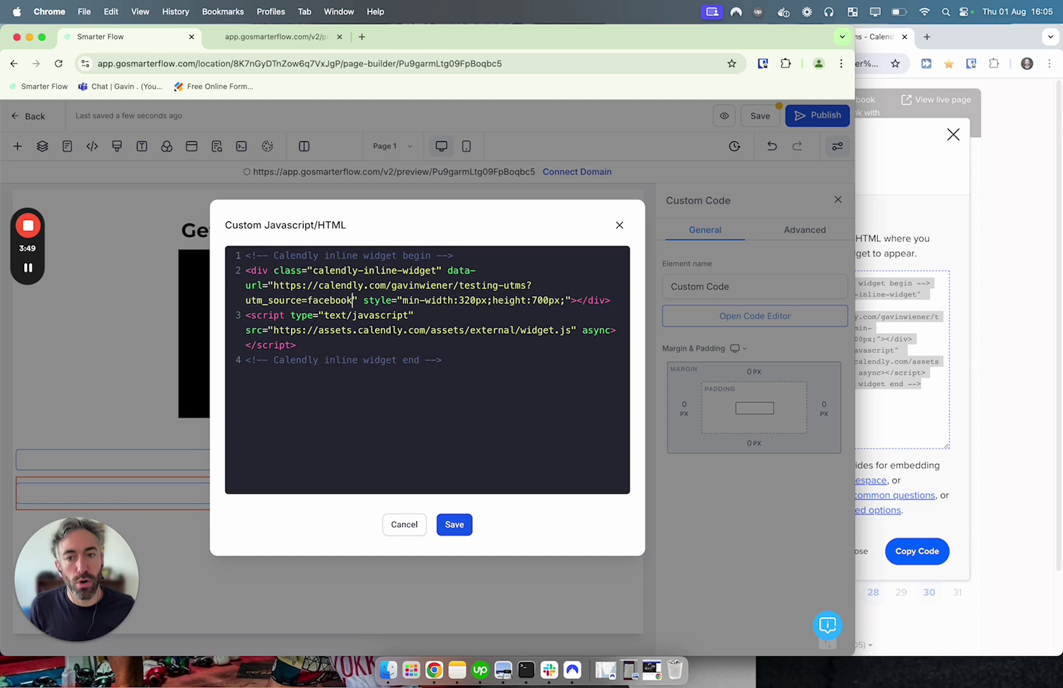
pyautogui.doubleClick(353, 300)
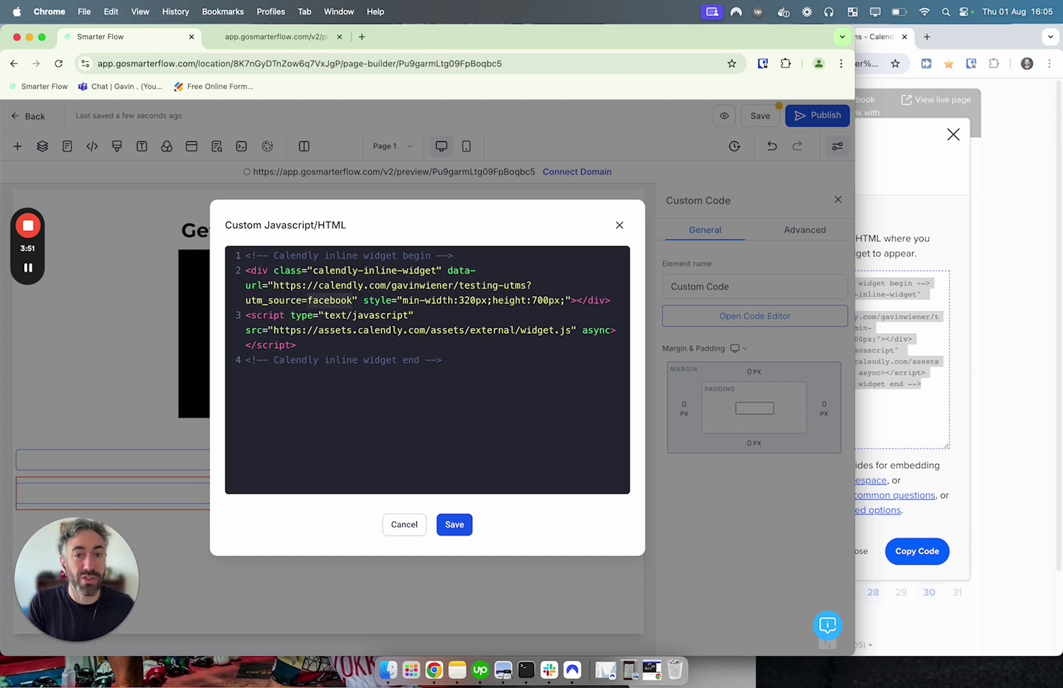
pyautogui.write('youtube')
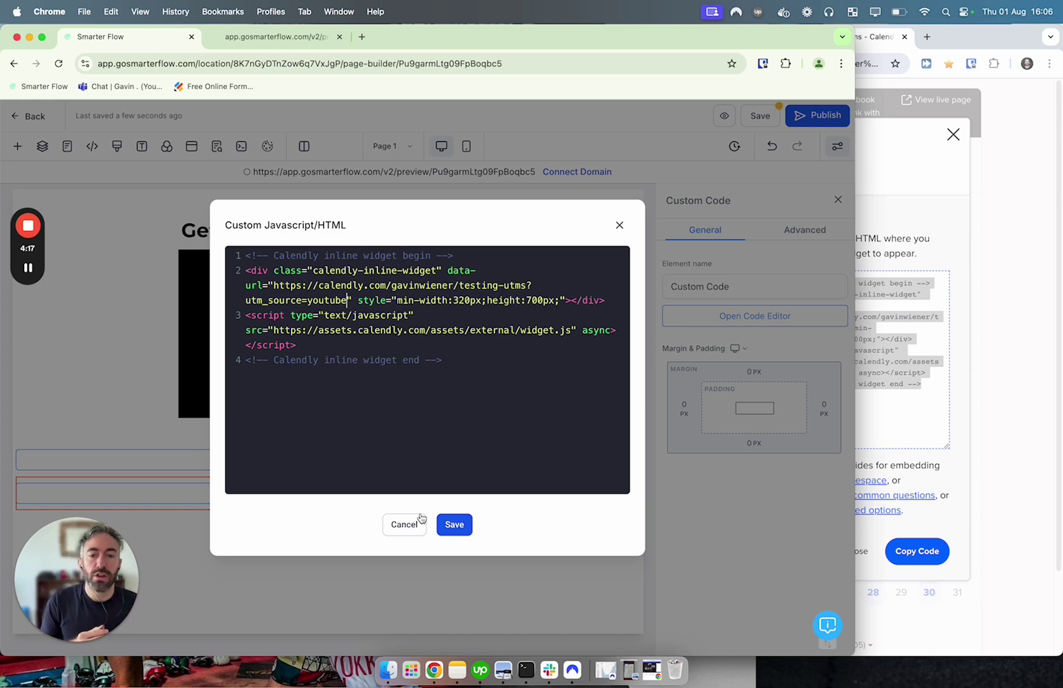
# - Discard the youtube edit, delete the second code block, and inspect the preview URL's utm_campaign and utm_medium
pyautogui.click(387, 527)
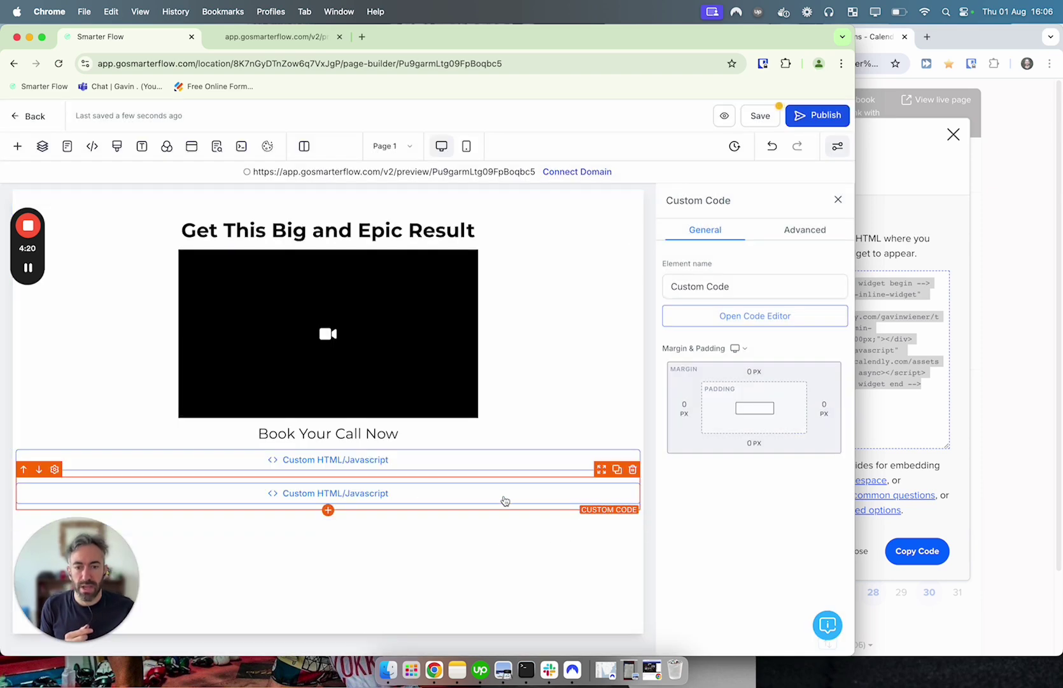
pyautogui.click(632, 469)
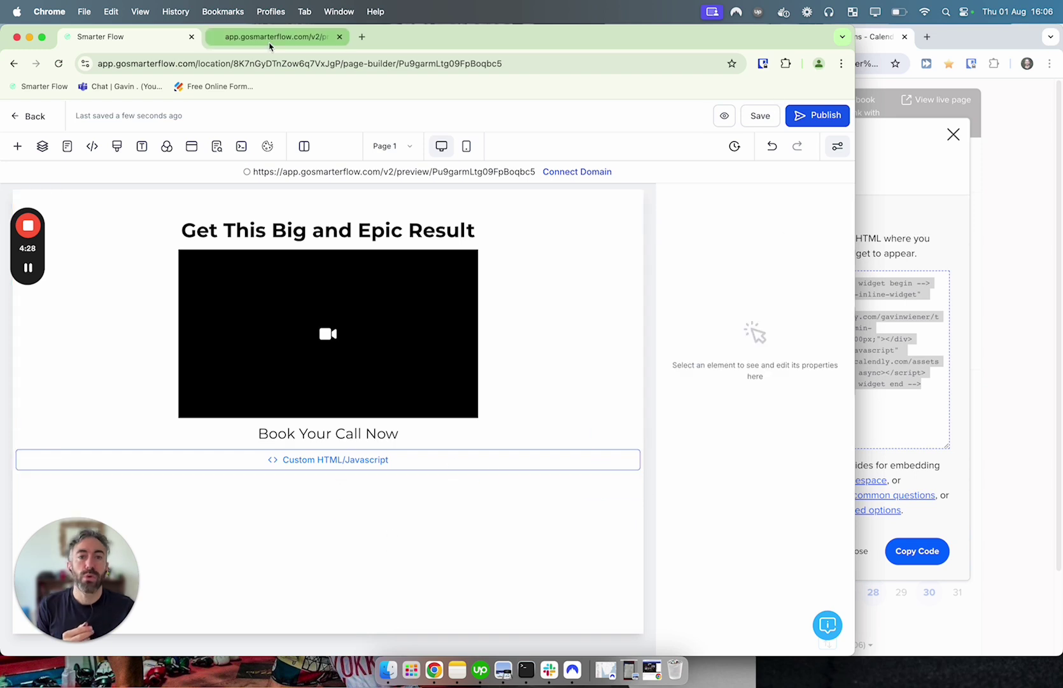
pyautogui.click(269, 39)
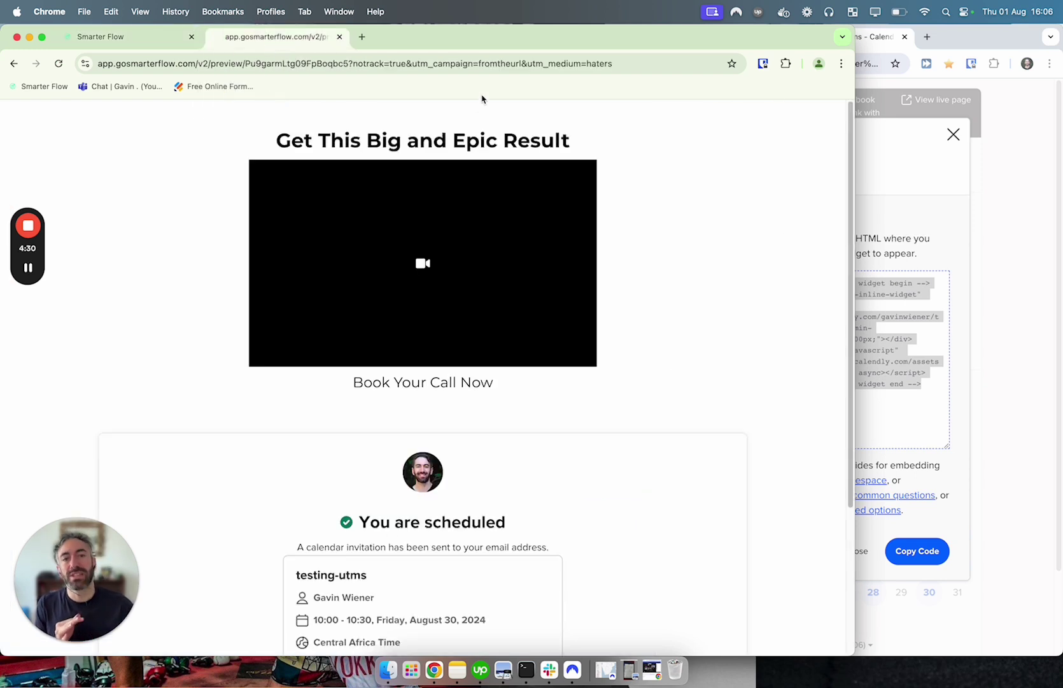
pyautogui.click(222, 60)
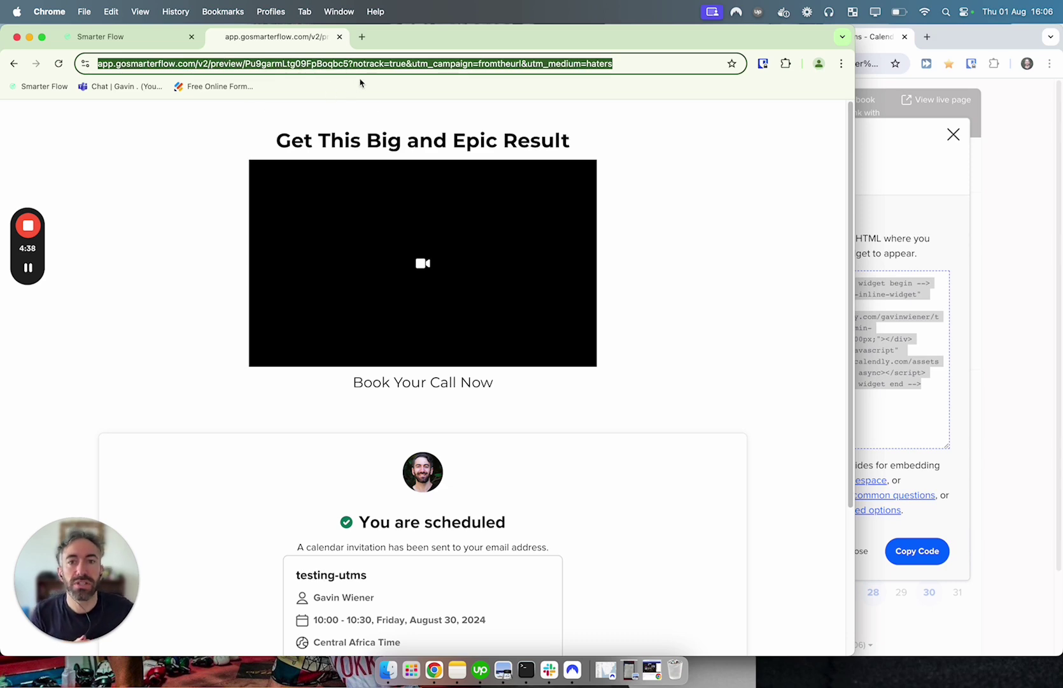
pyautogui.click(395, 60)
pyautogui.moveTo(436, 63); pyautogui.dragTo(659, 64)
pyautogui.click(671, 63)
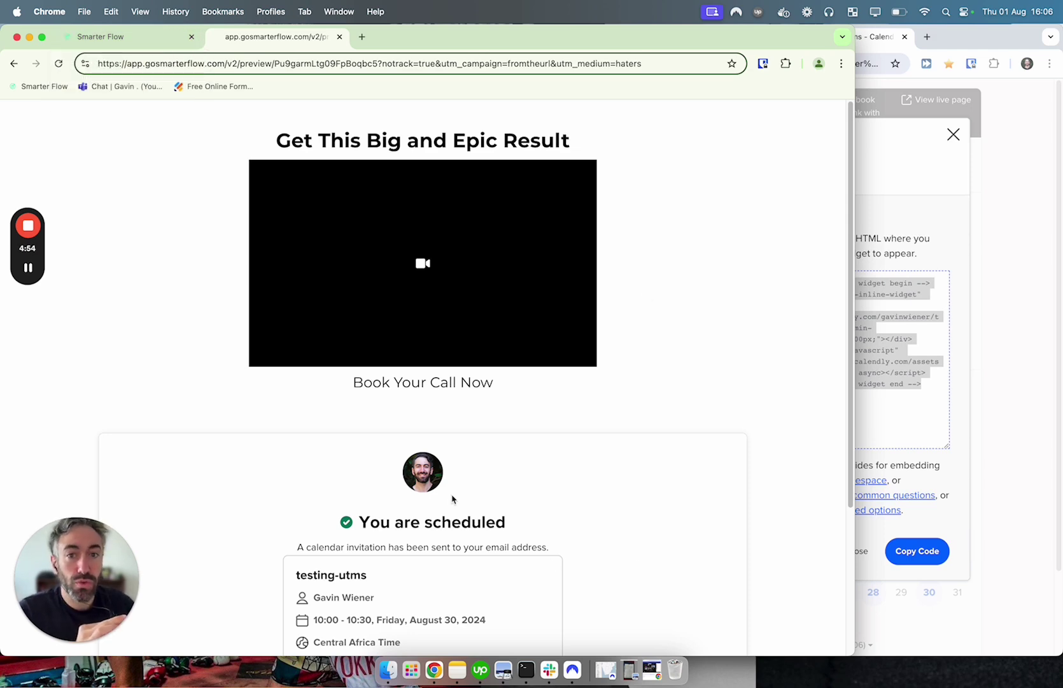
pyautogui.click(118, 40)
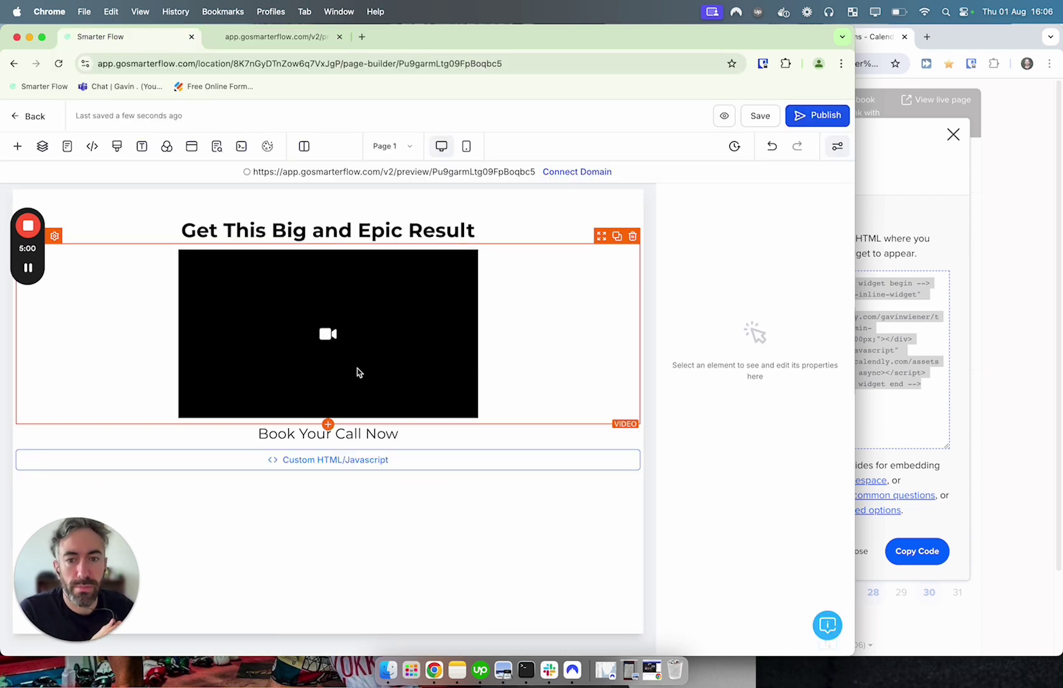
pyautogui.click(368, 461)
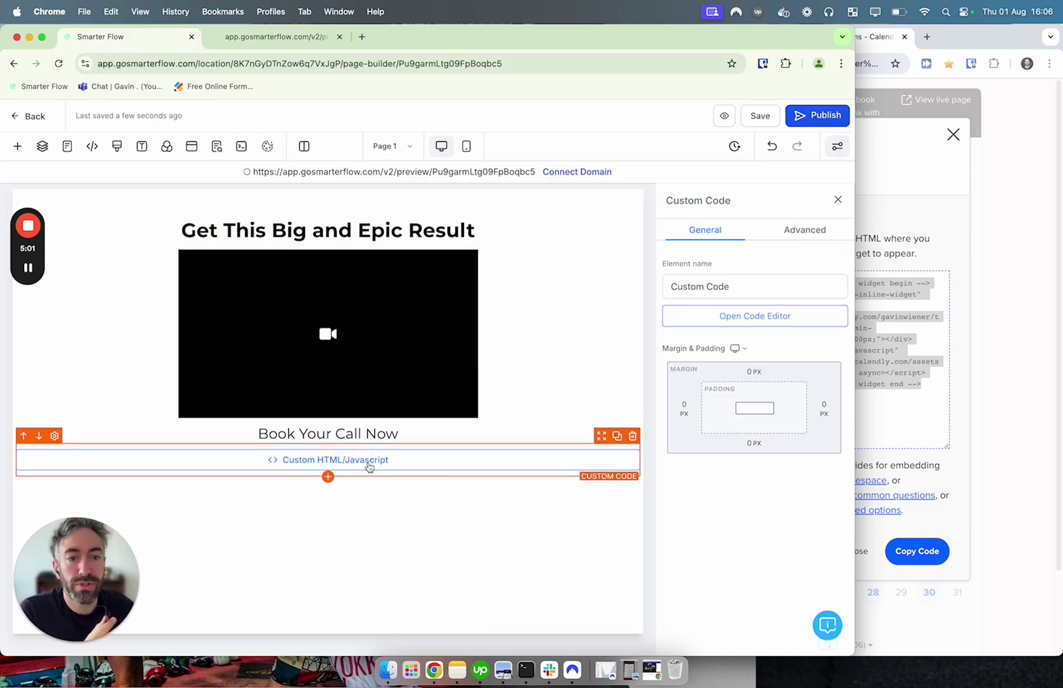
pyautogui.click(794, 318)
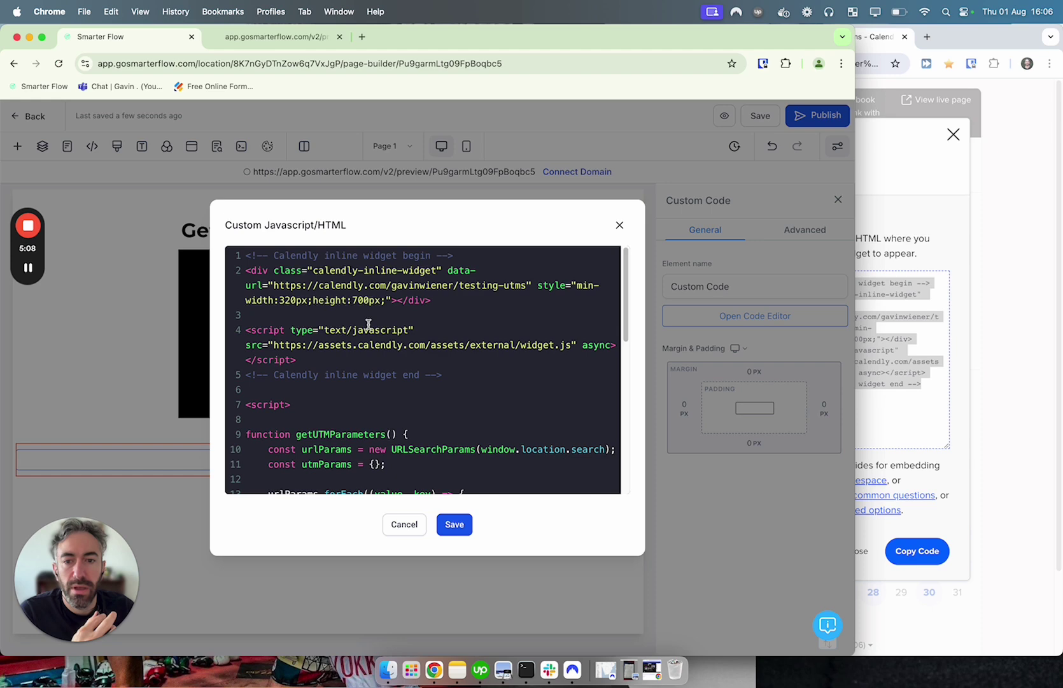
pyautogui.moveTo(459, 378); pyautogui.dragTo(222, 254)
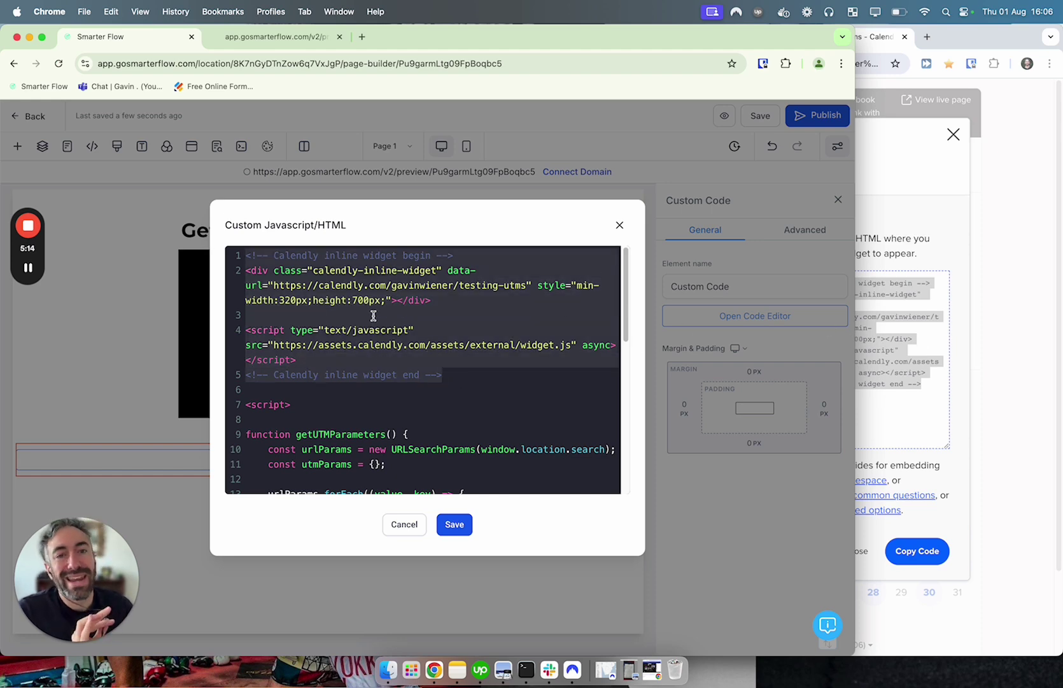
pyautogui.click(519, 285)
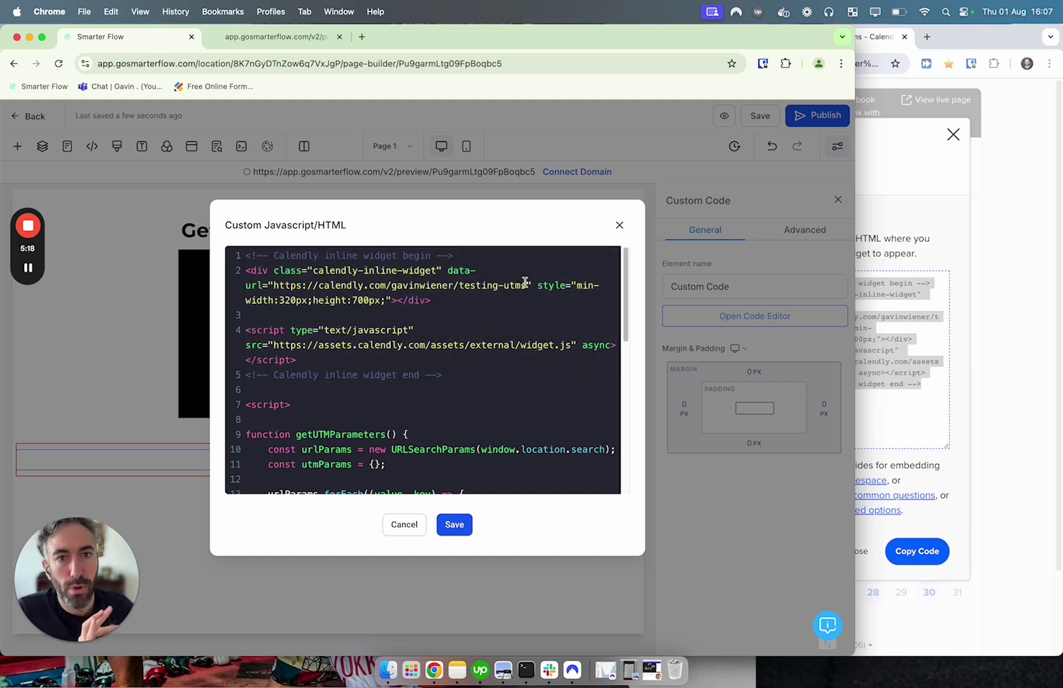
pyautogui.scroll(-3, 532, 340)
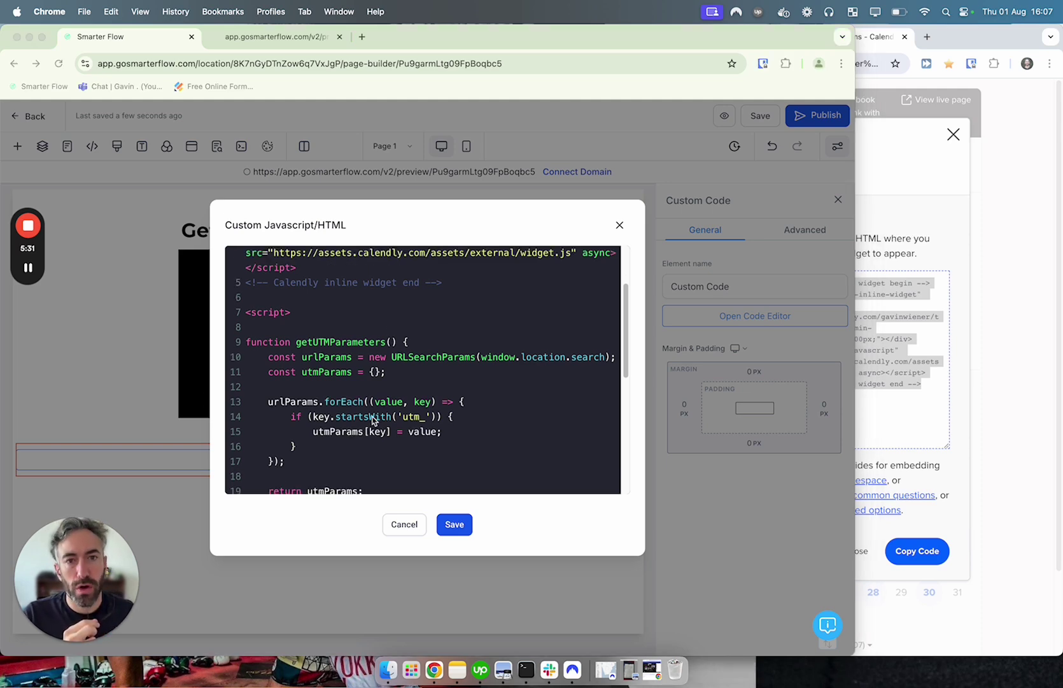
pyautogui.scroll(-3, 361, 422)
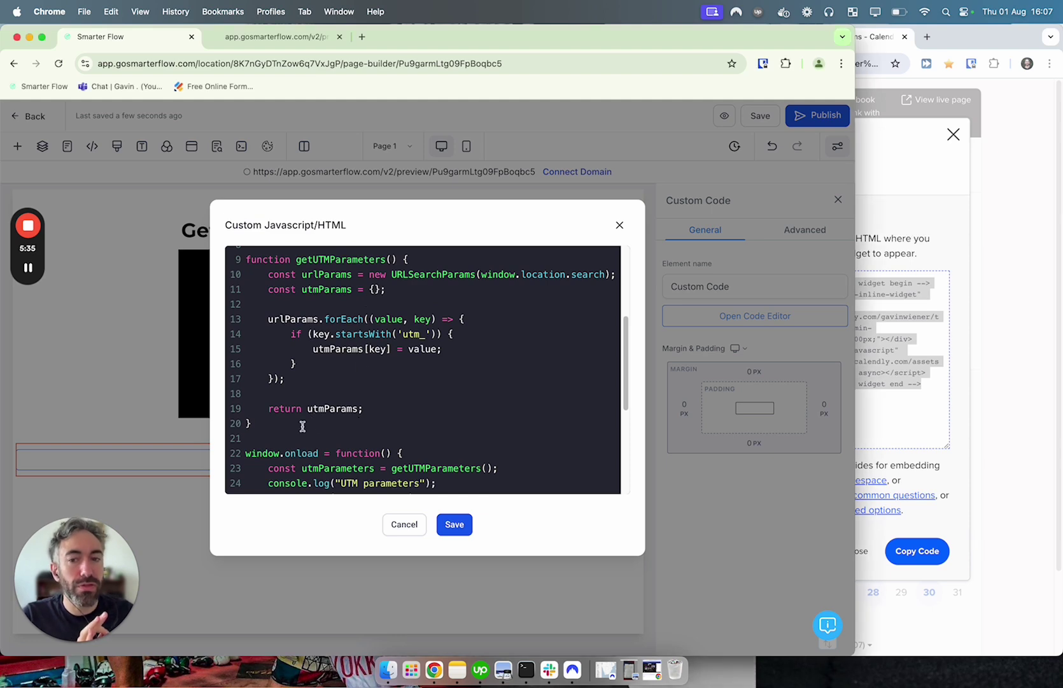
pyautogui.moveTo(306, 422); pyautogui.dragTo(245, 260)
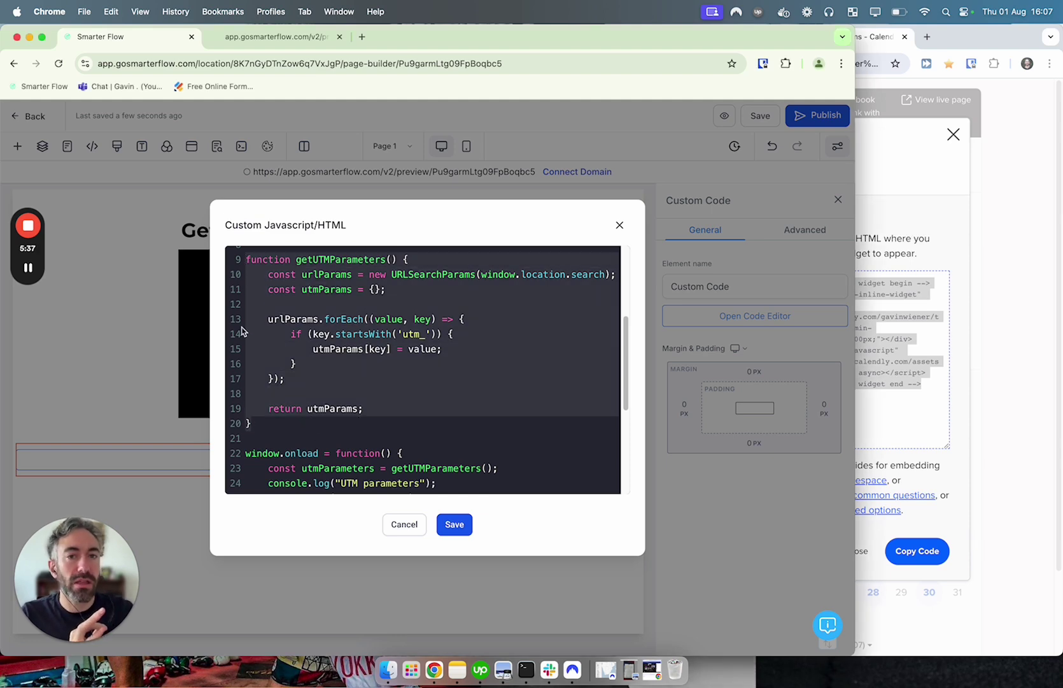
pyautogui.click(299, 36)
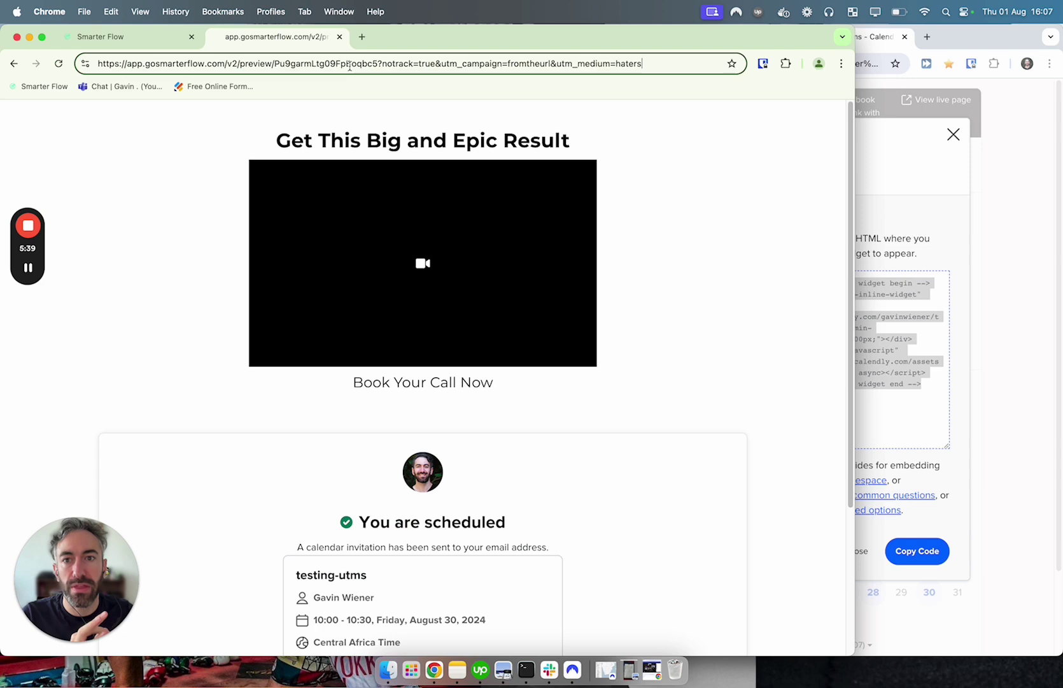
pyautogui.click(182, 35)
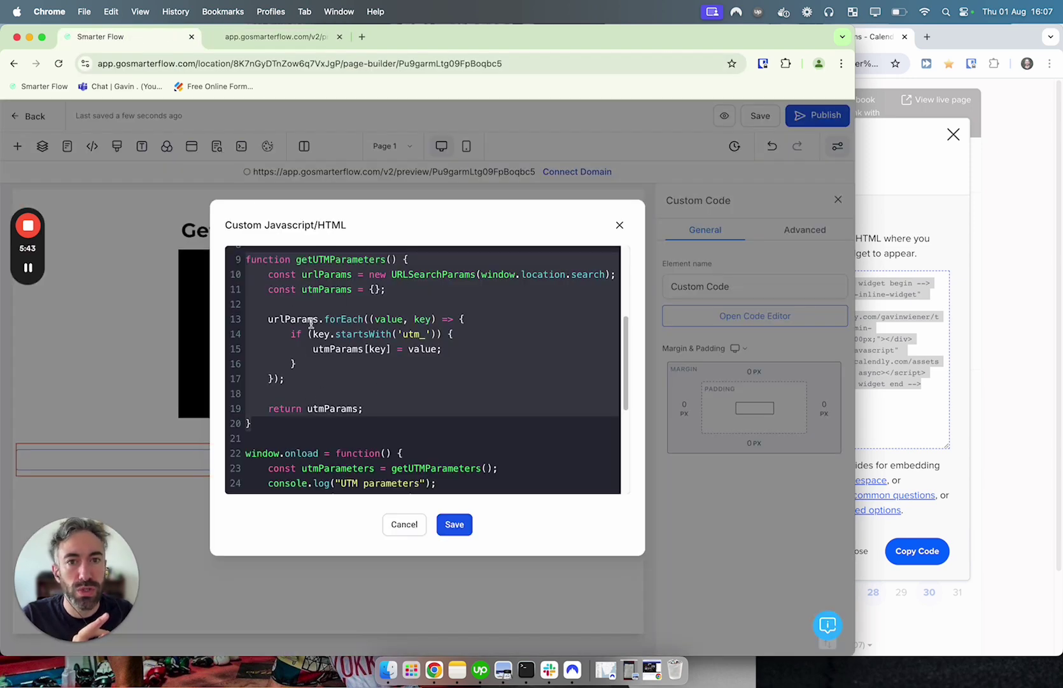
# - Review the window.onload initInlineWidget code and its UTM mapping on lines 28–33, then return to the preview
pyautogui.scroll(-3, 261, 265)
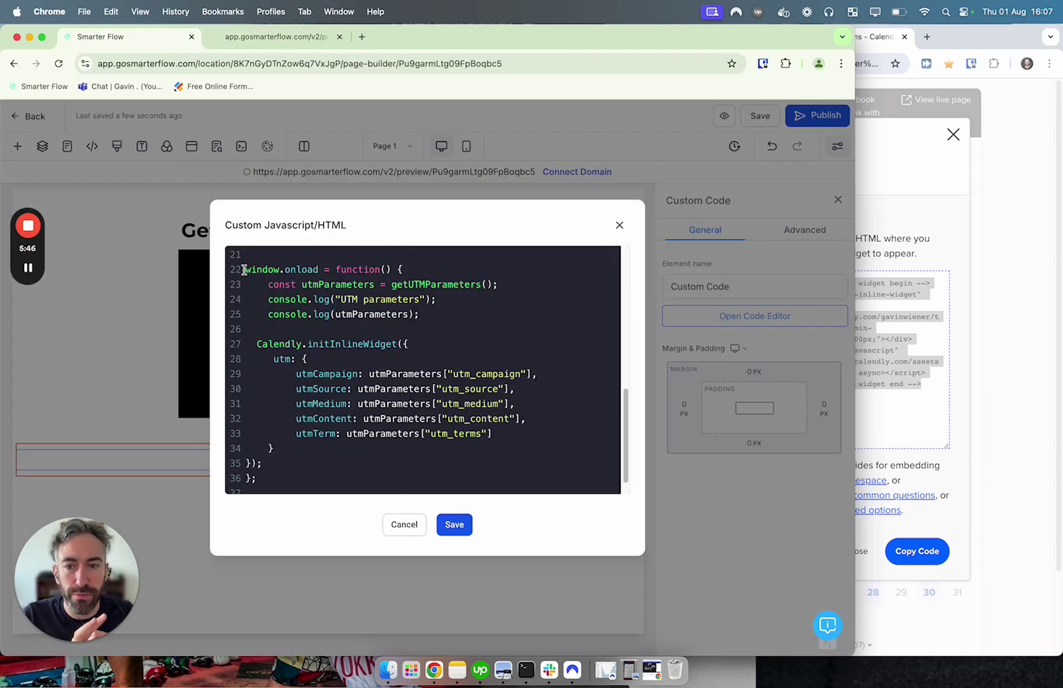
pyautogui.moveTo(243, 269); pyautogui.dragTo(317, 477)
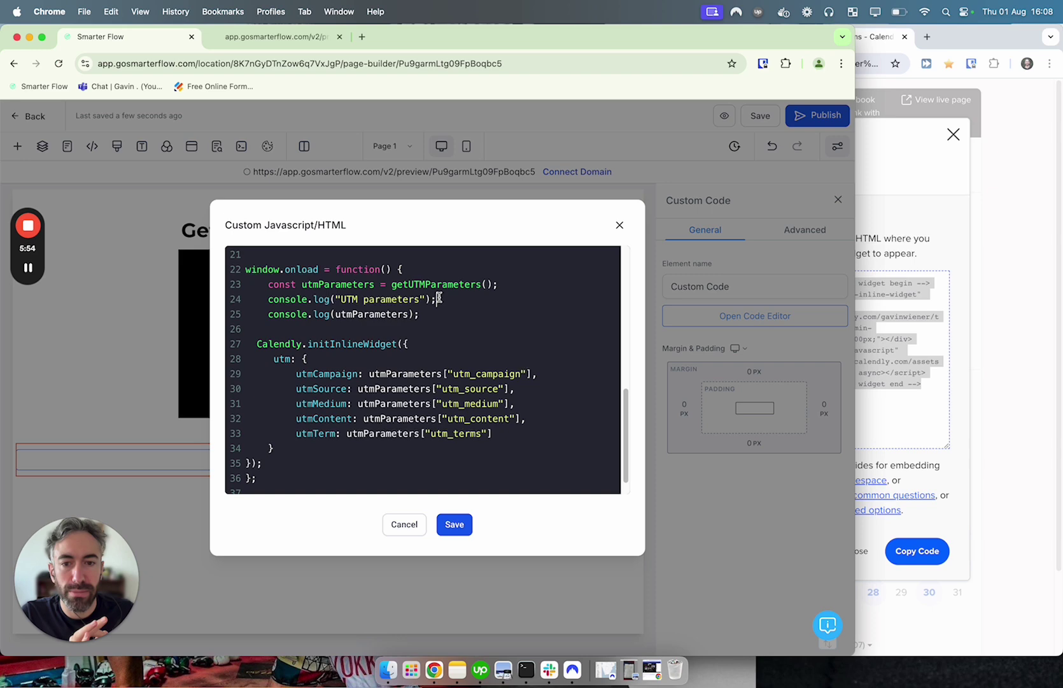
pyautogui.moveTo(435, 299); pyautogui.dragTo(244, 297)
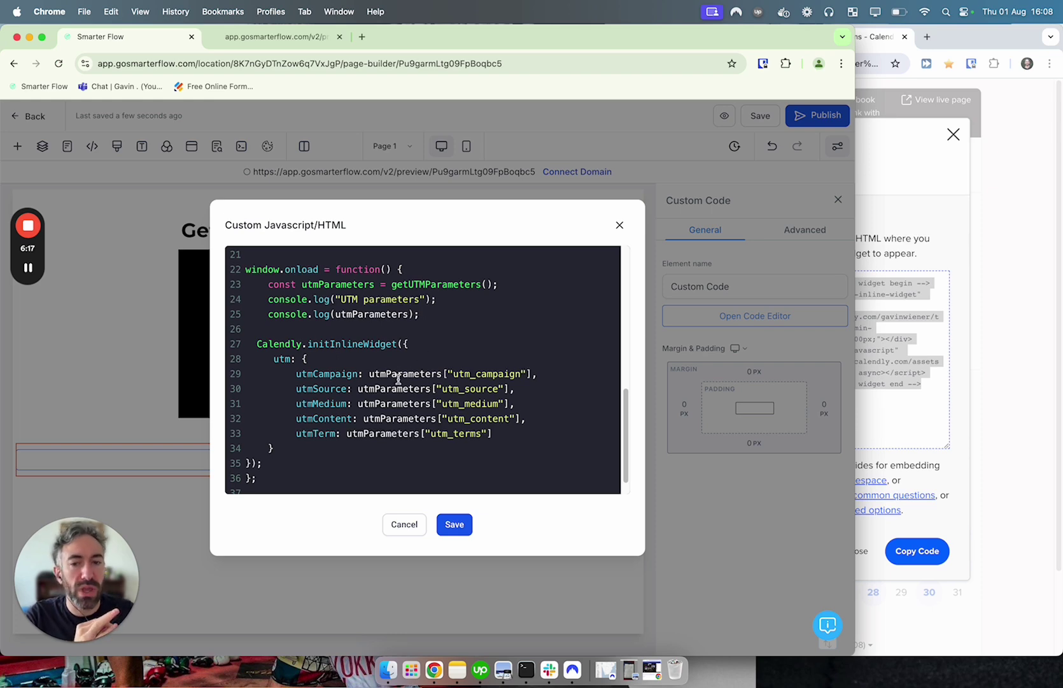
pyautogui.moveTo(372, 374); pyautogui.dragTo(538, 374)
pyautogui.click(499, 387)
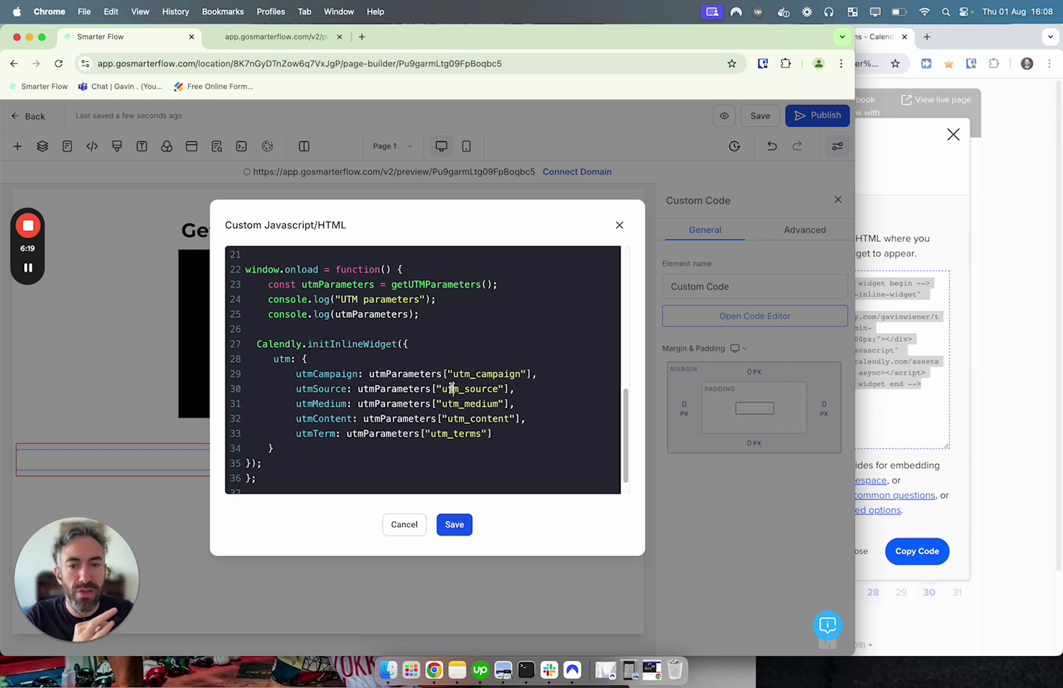
pyautogui.moveTo(512, 433); pyautogui.dragTo(197, 370)
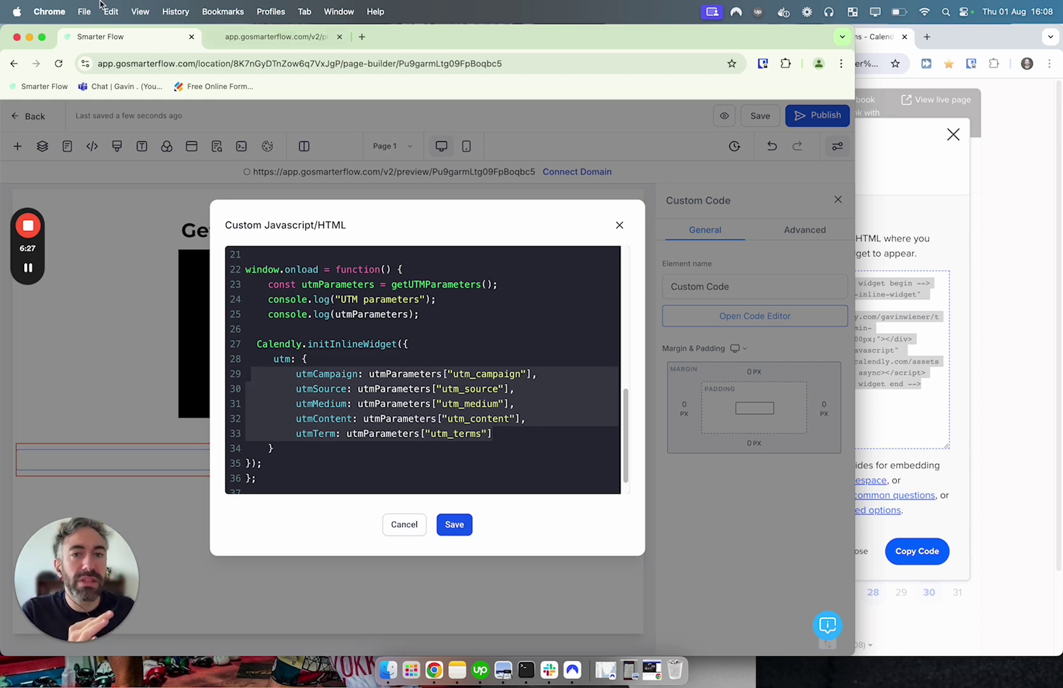
pyautogui.click(220, 37)
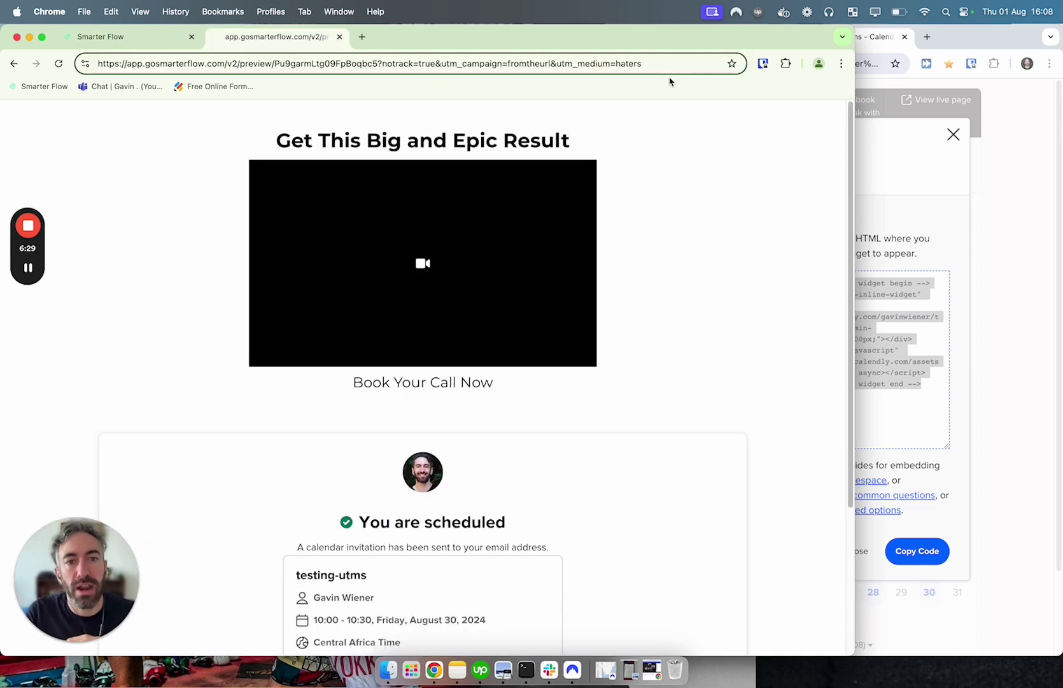
# - Reload the preview with utm_medium=haters2 and utm_content=superdupercontent, then pick Friday 16 August at 09:00
pyautogui.write('2&utm_')
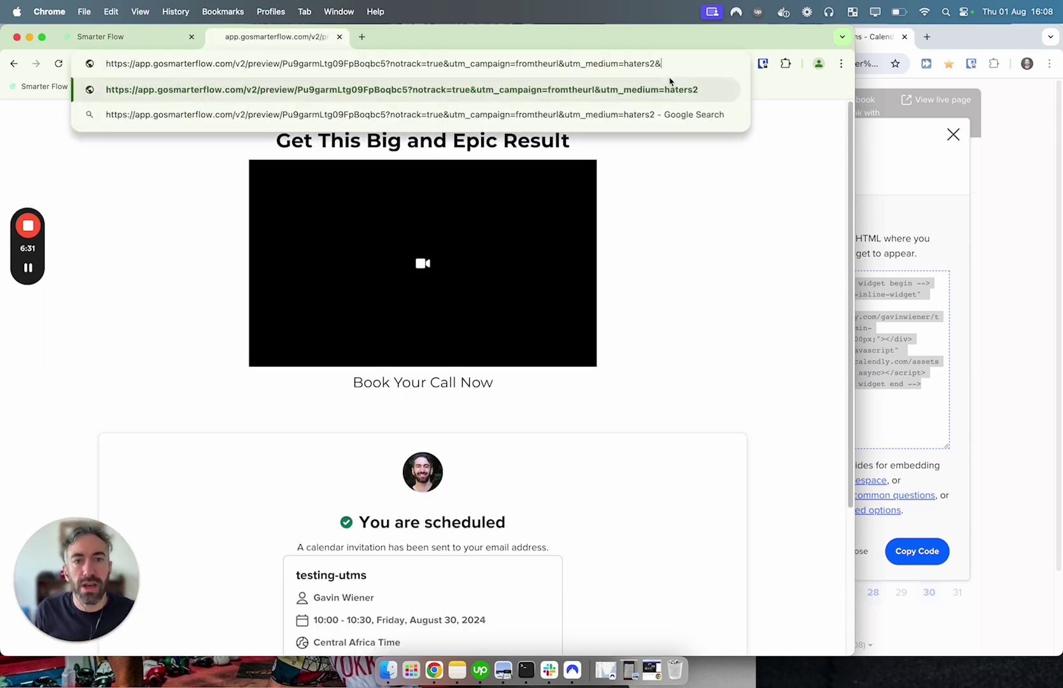
pyautogui.write('content=')
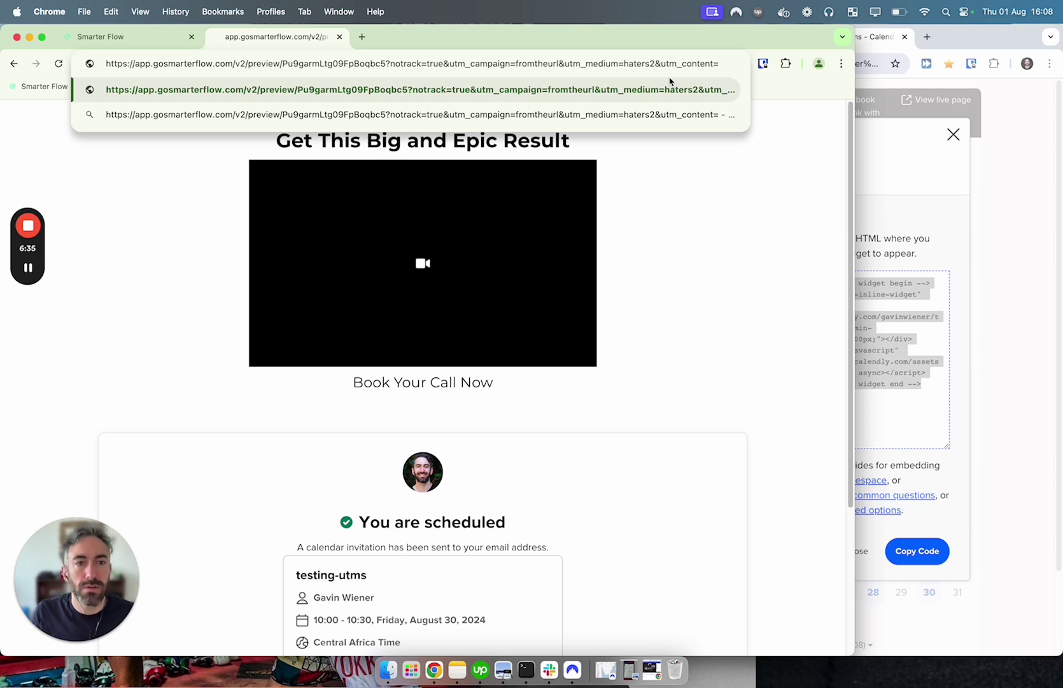
pyautogui.write('superdupercon')
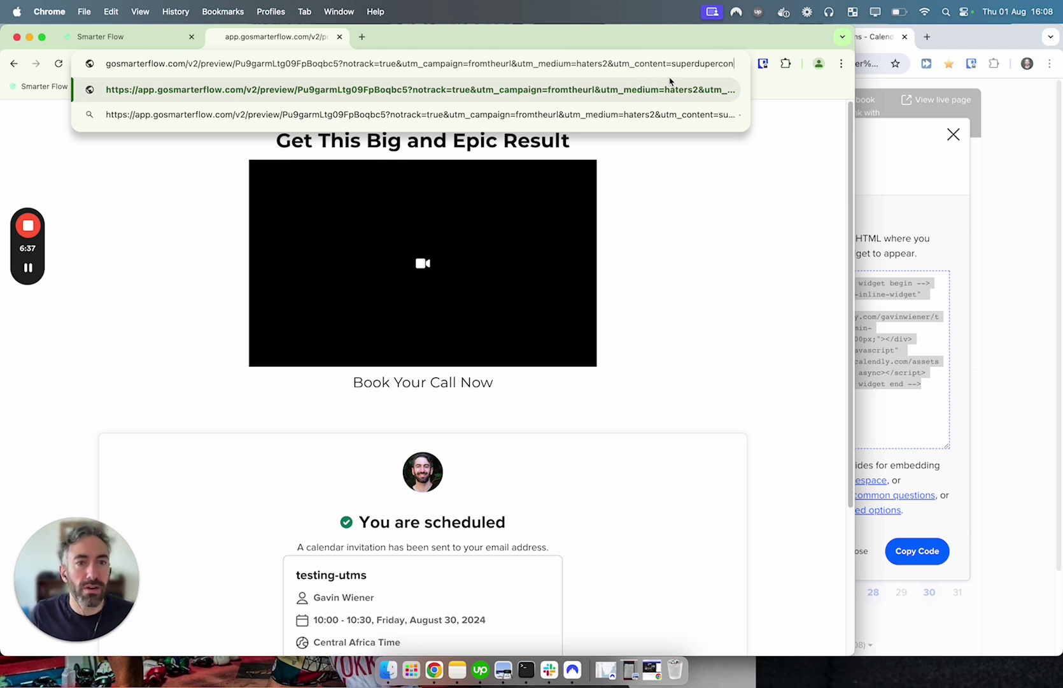
pyautogui.write('tent')
pyautogui.press('Return')
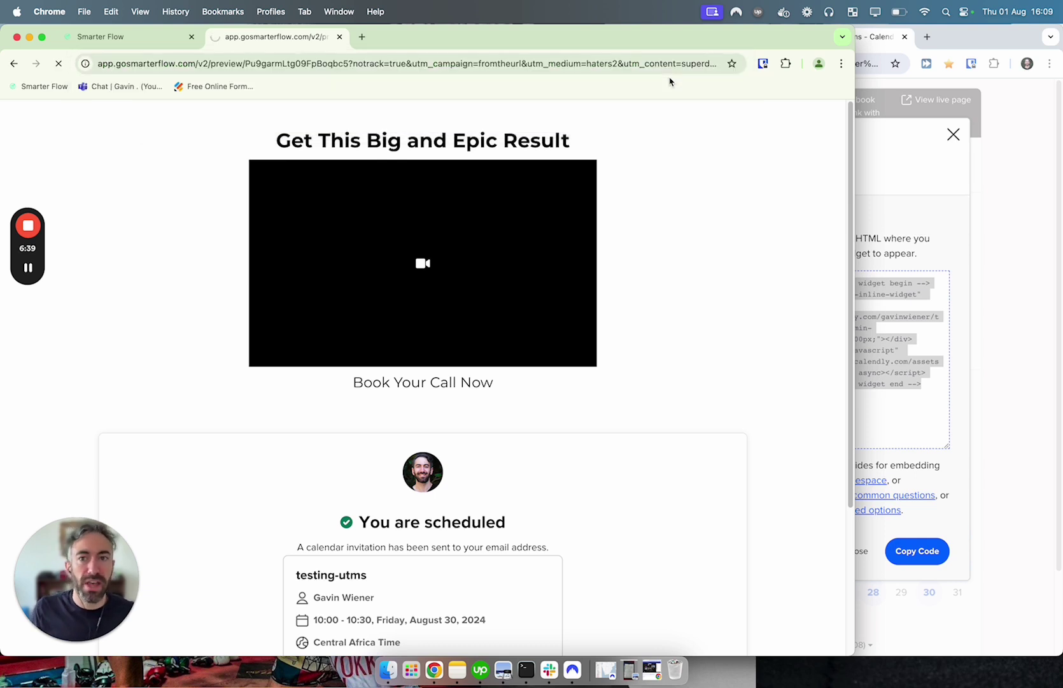
pyautogui.scroll(-3, 573, 319)
pyautogui.click(517, 414)
pyautogui.click(685, 340)
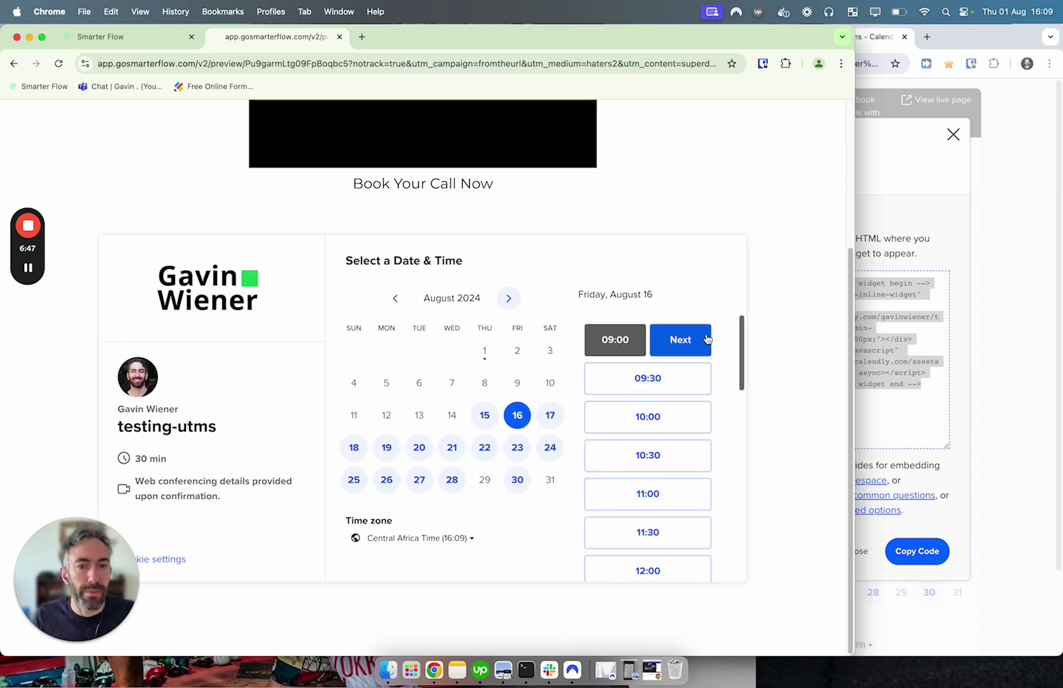
pyautogui.click(706, 339)
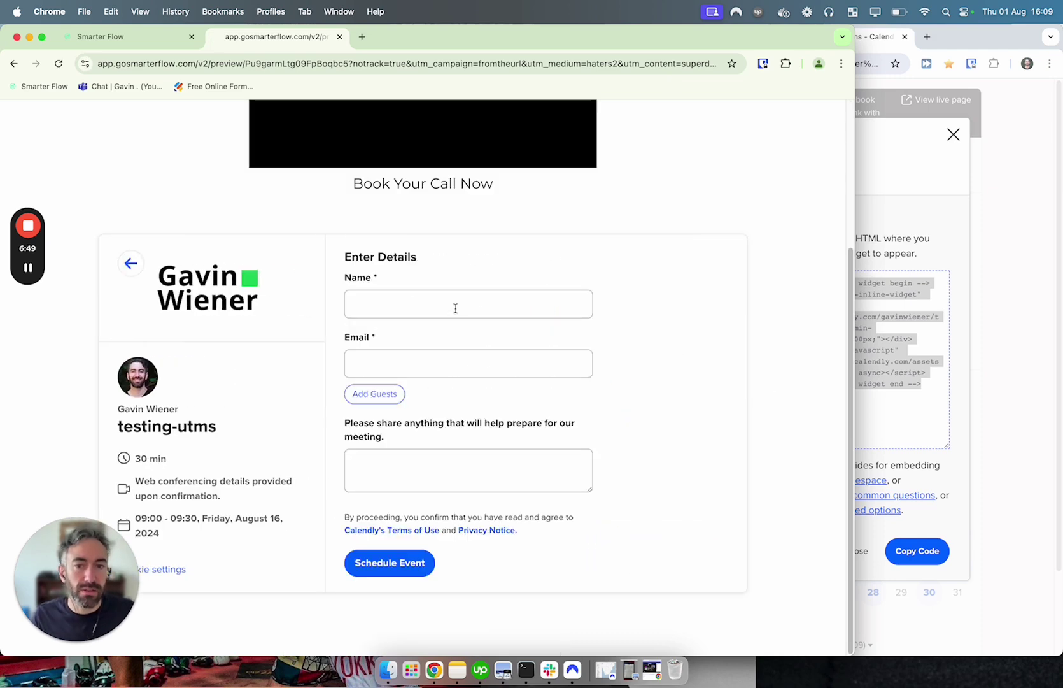
# - Enter the booker's name, a test e-mail and the note 'Lots of utms', then schedule the event
pyautogui.click(455, 309)
pyautogui.write('Gavin')
pyautogui.click(446, 363)
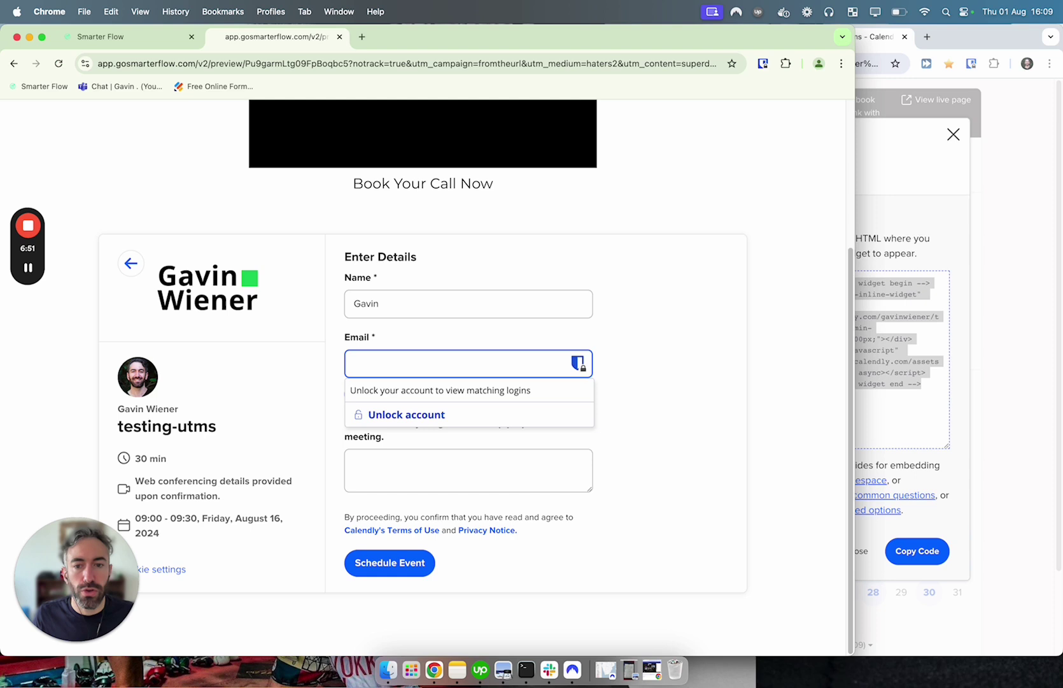
pyautogui.write('testing@example.com')
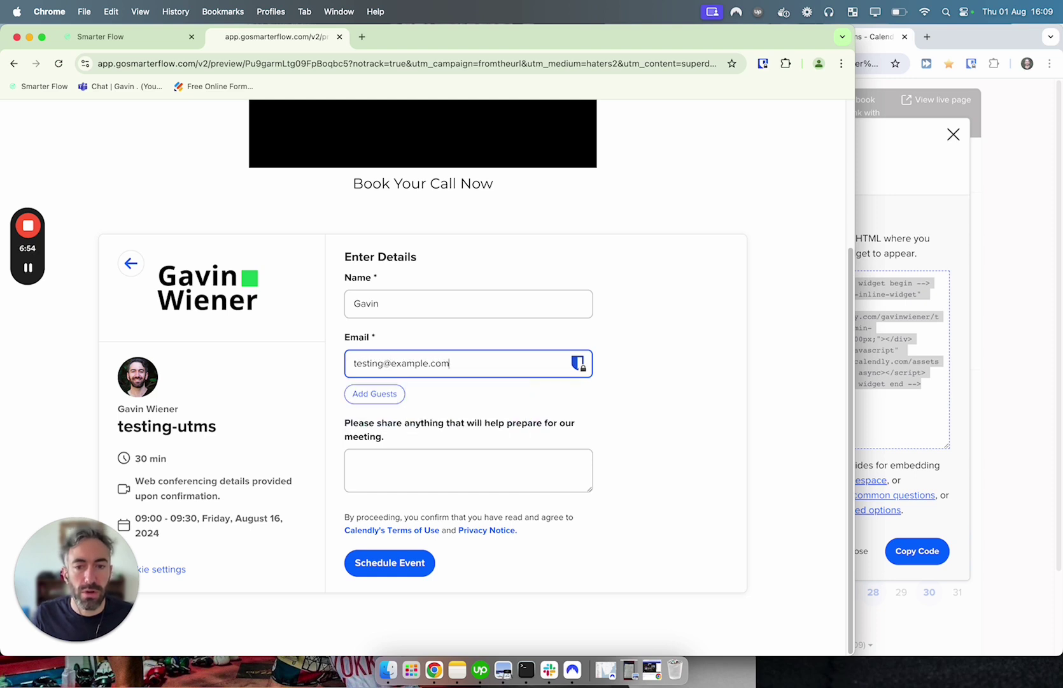
pyautogui.press('Tab')
pyautogui.press('Tab')
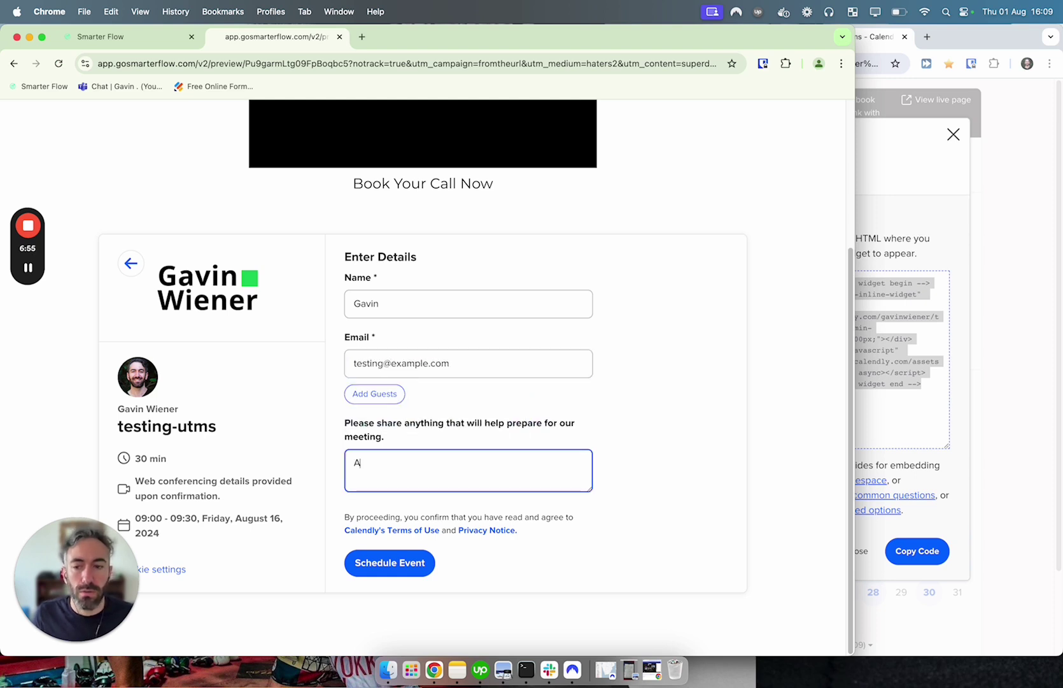
pyautogui.write('Lotsof ut')
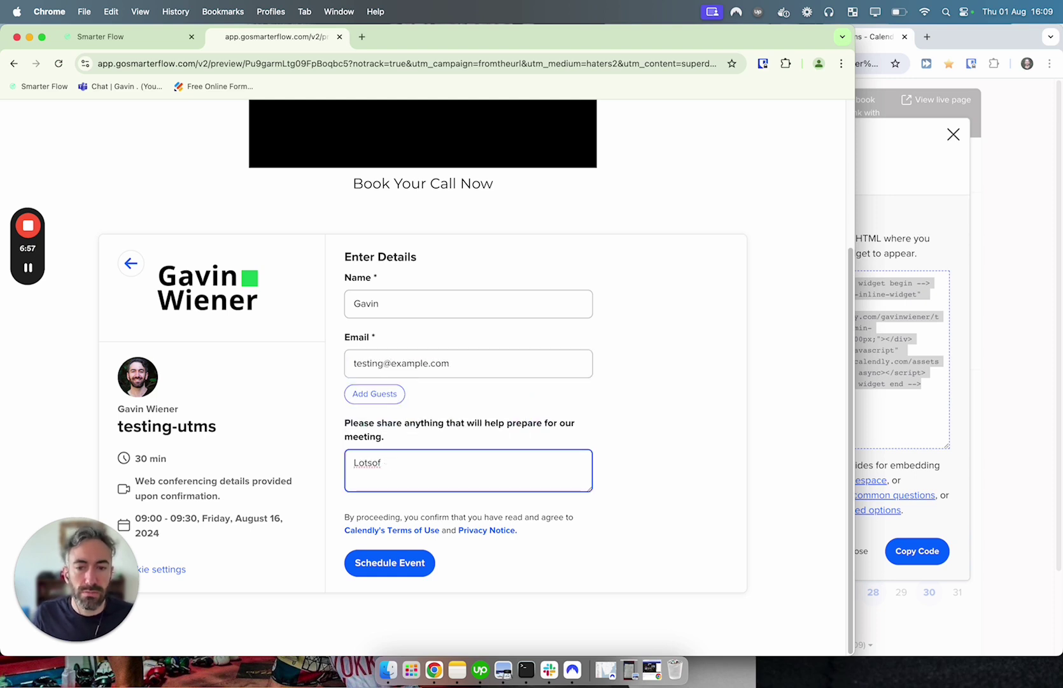
pyautogui.press('BackSpace')
pyautogui.press('BackSpace')
pyautogui.press('BackSpace')
pyautogui.write('of turms')
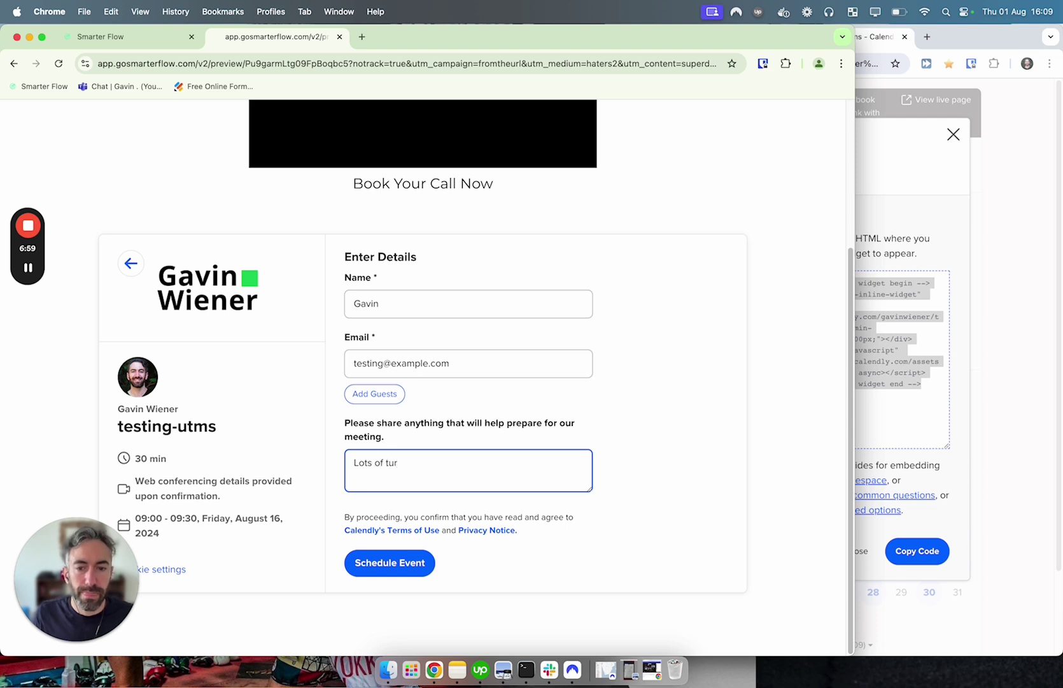
pyautogui.press('BackSpace')
pyautogui.press('BackSpace')
pyautogui.press('BackSpace')
pyautogui.write('utms')
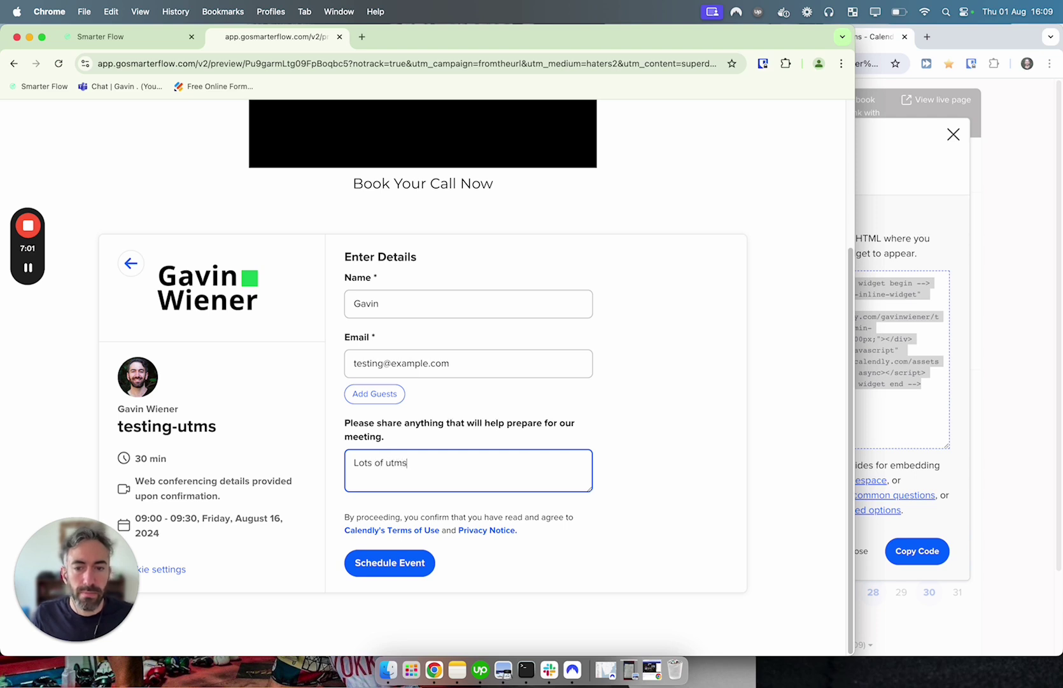
pyautogui.click(406, 573)
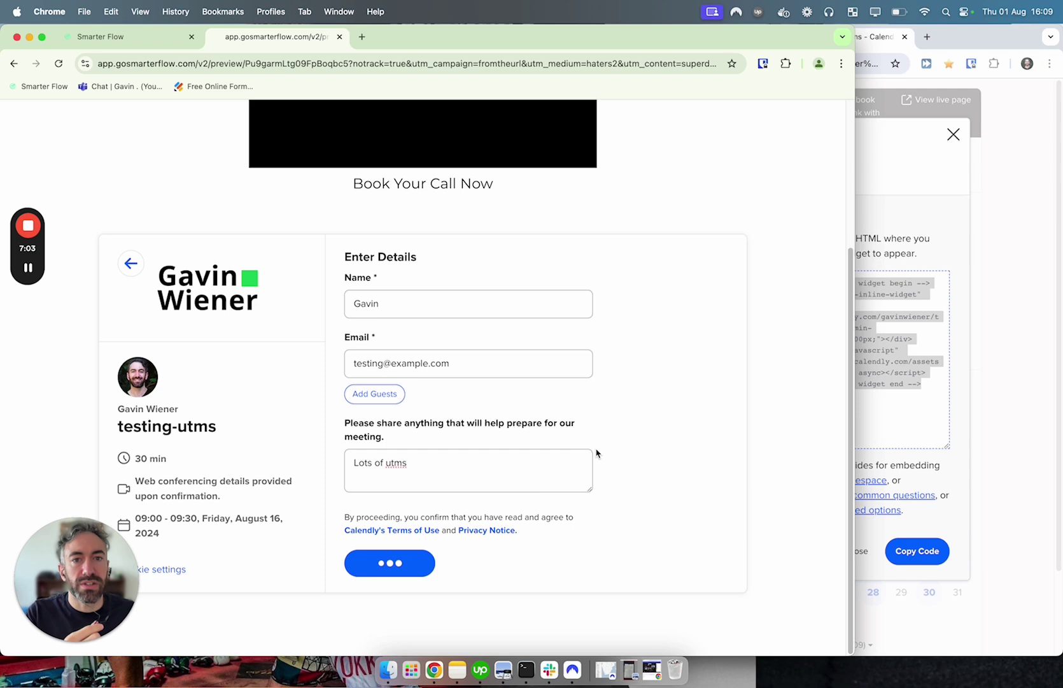
pyautogui.click(862, 168)
# - Refresh Calendly's scheduled events and expand the Friday 16 August booking
pyautogui.click(688, 36)
pyautogui.click(474, 63)
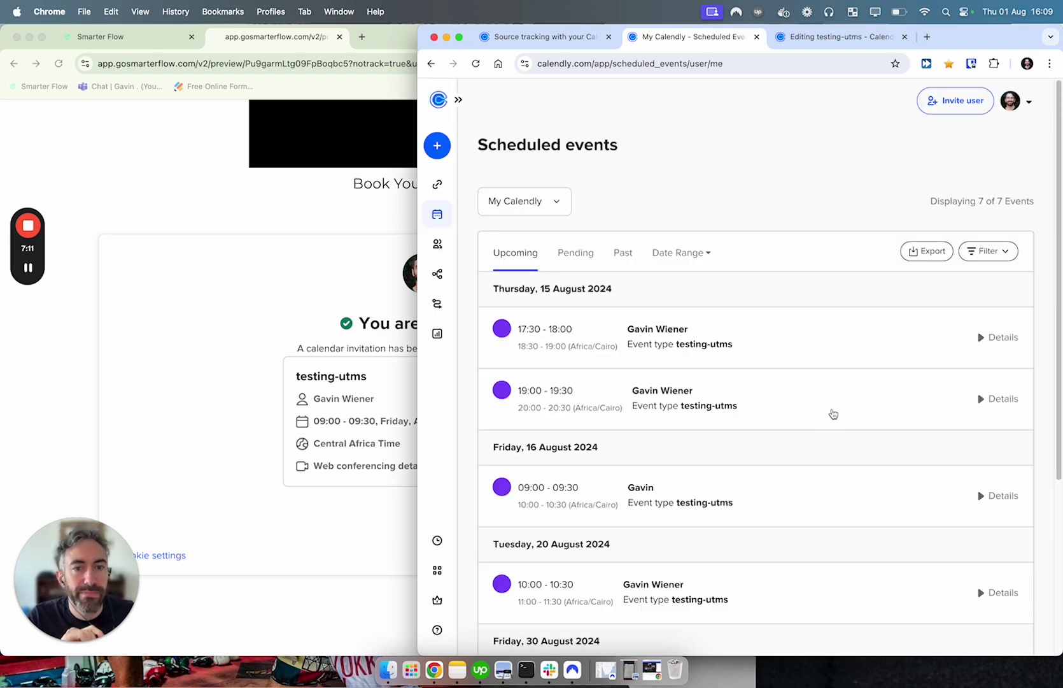
pyautogui.scroll(-4, 806, 439)
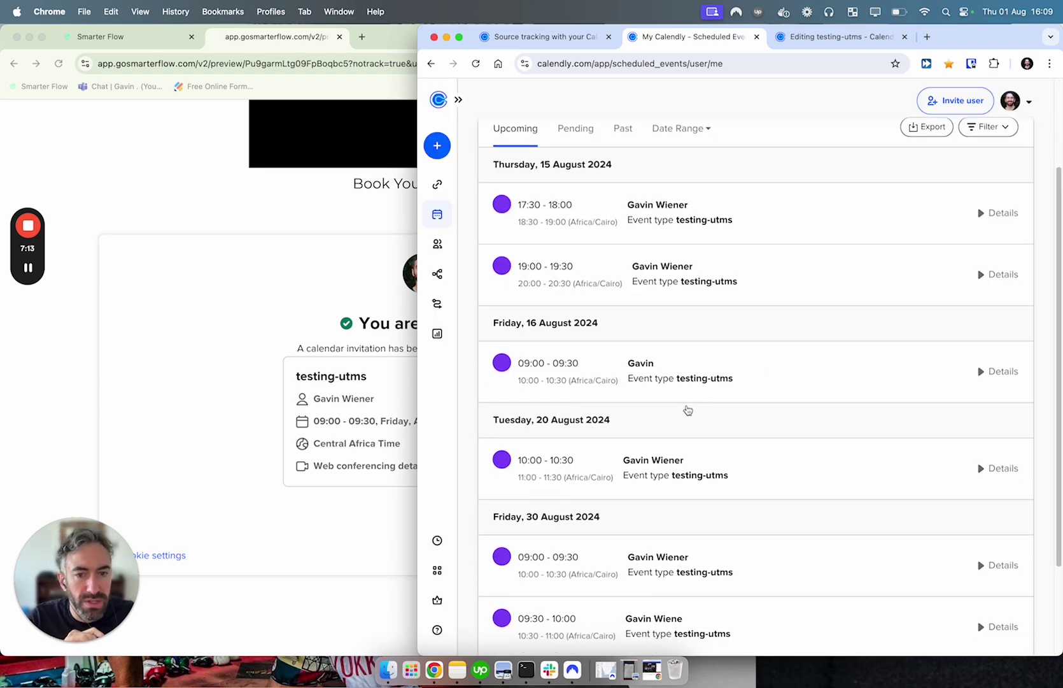
pyautogui.click(697, 390)
# - Check the booking's UTM values fromtheurl and haters2 and its 'Lots of utms' answer, then return to the preview
pyautogui.scroll(-12, 731, 453)
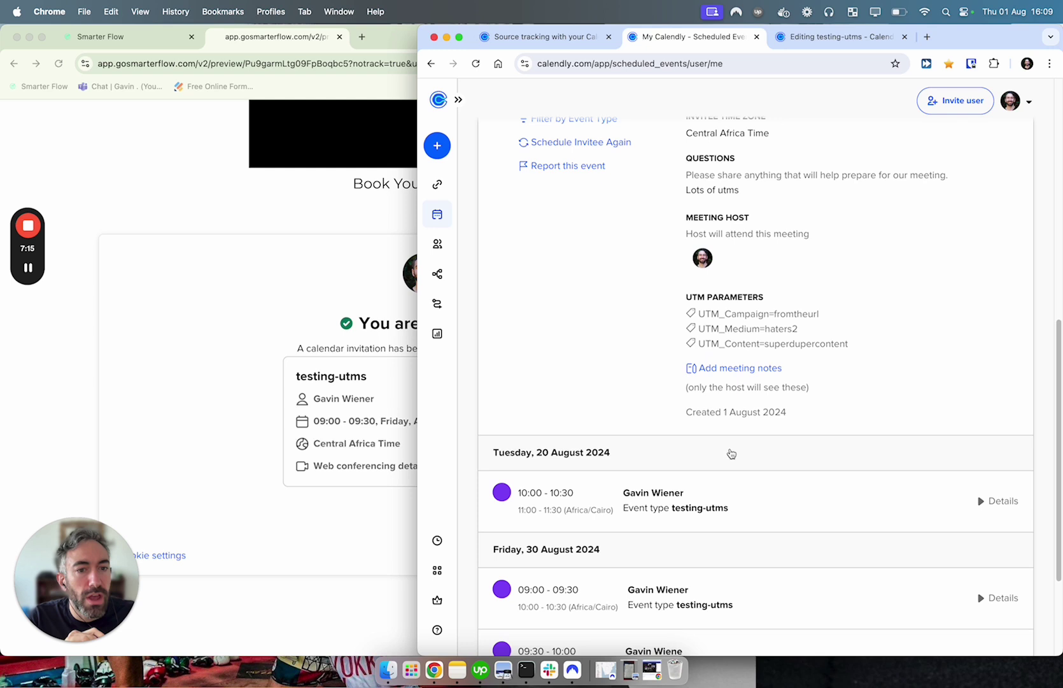
pyautogui.scroll(1, 731, 453)
pyautogui.doubleClick(775, 343)
pyautogui.moveTo(770, 360); pyautogui.dragTo(822, 361)
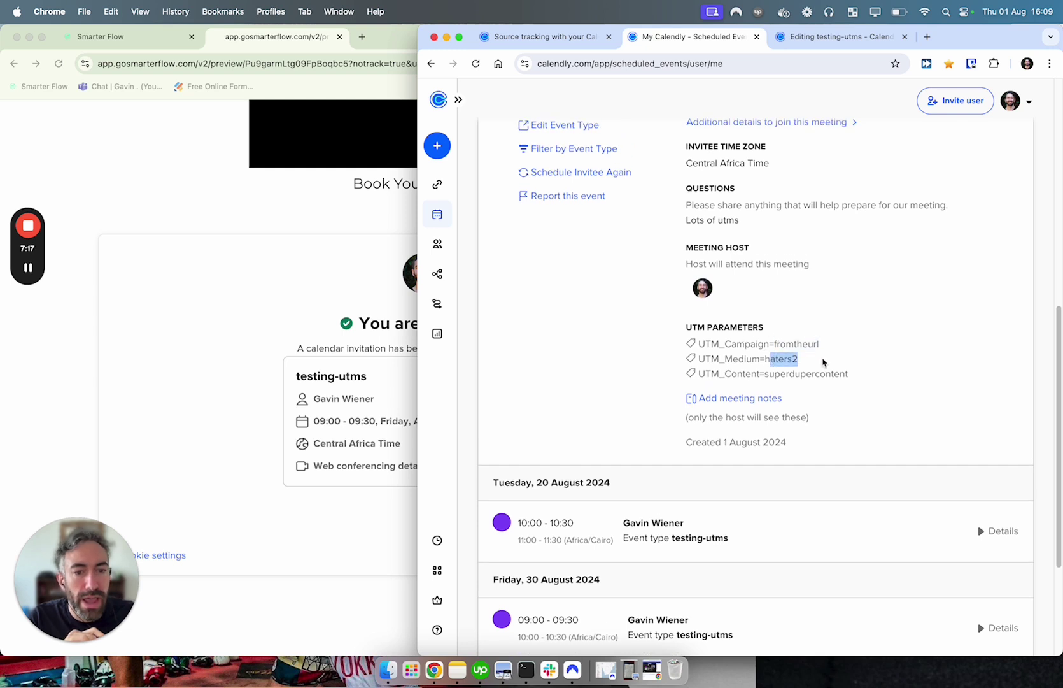
pyautogui.click(822, 361)
pyautogui.scroll(3, 878, 375)
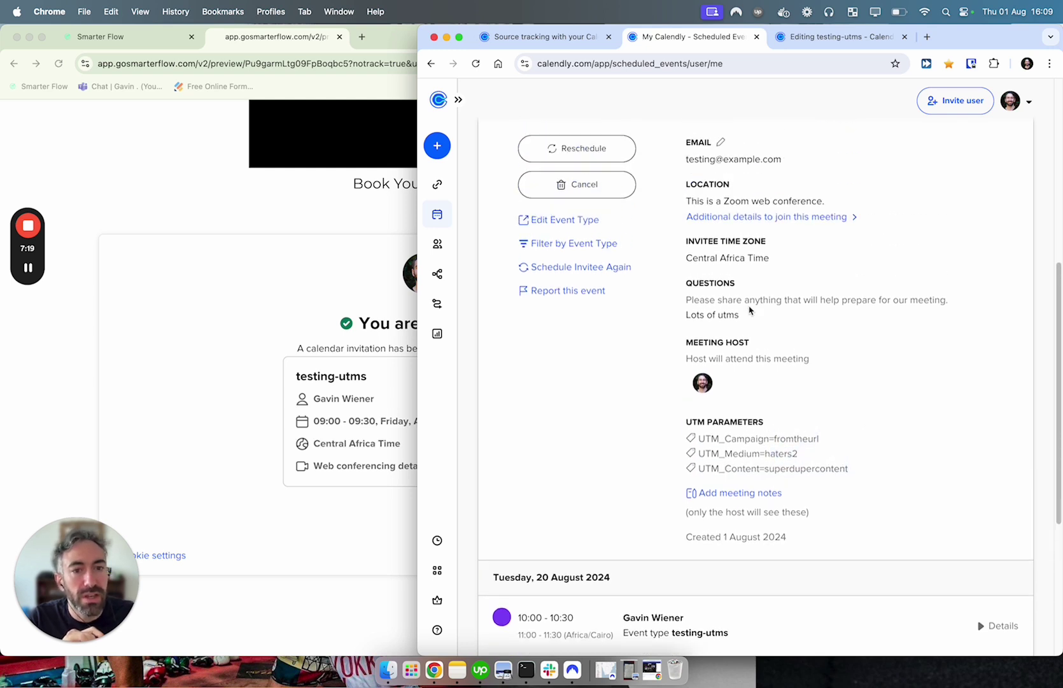
pyautogui.tripleClick(695, 314)
pyautogui.click(778, 349)
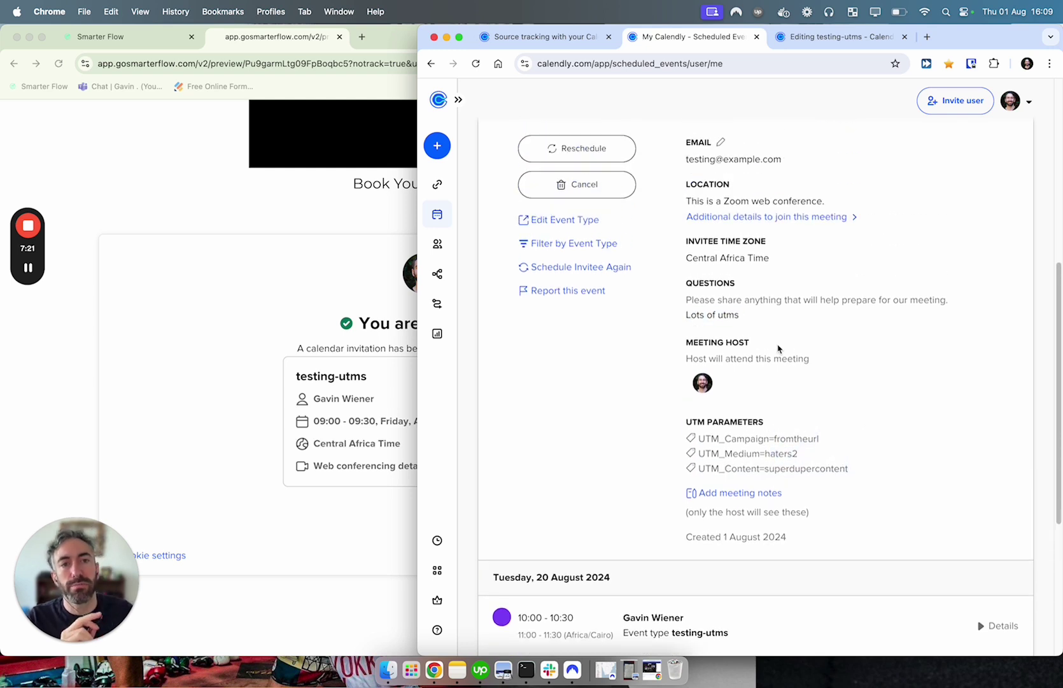
pyautogui.click(304, 215)
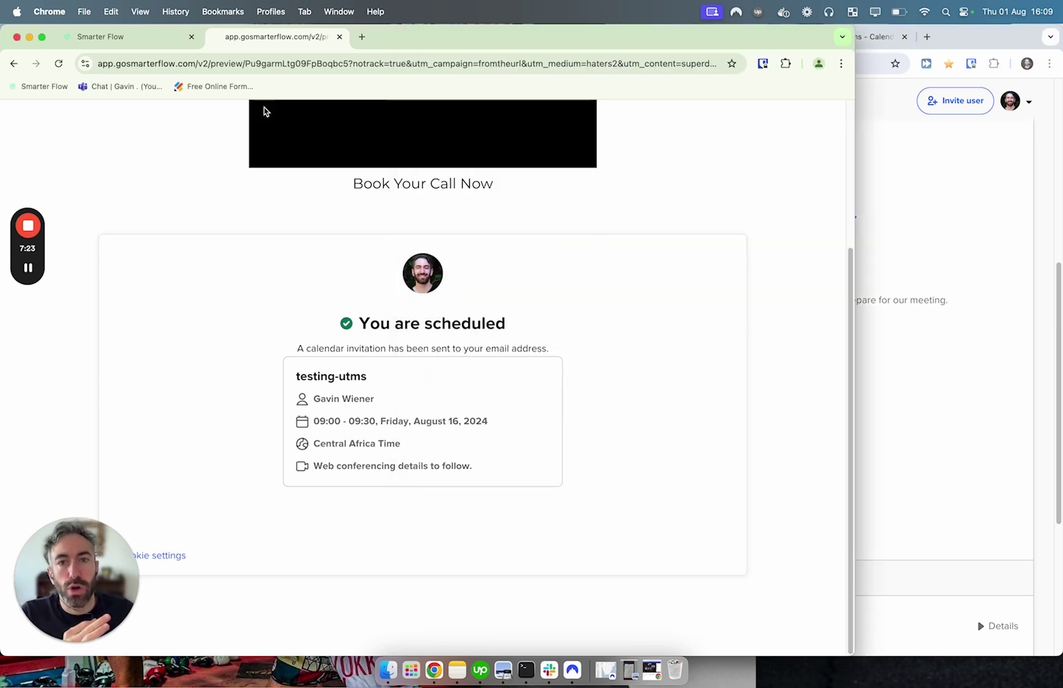
# - Review the Calendly embed block on lines 1–5, then scroll down through the getUTMParameters script
pyautogui.click(100, 37)
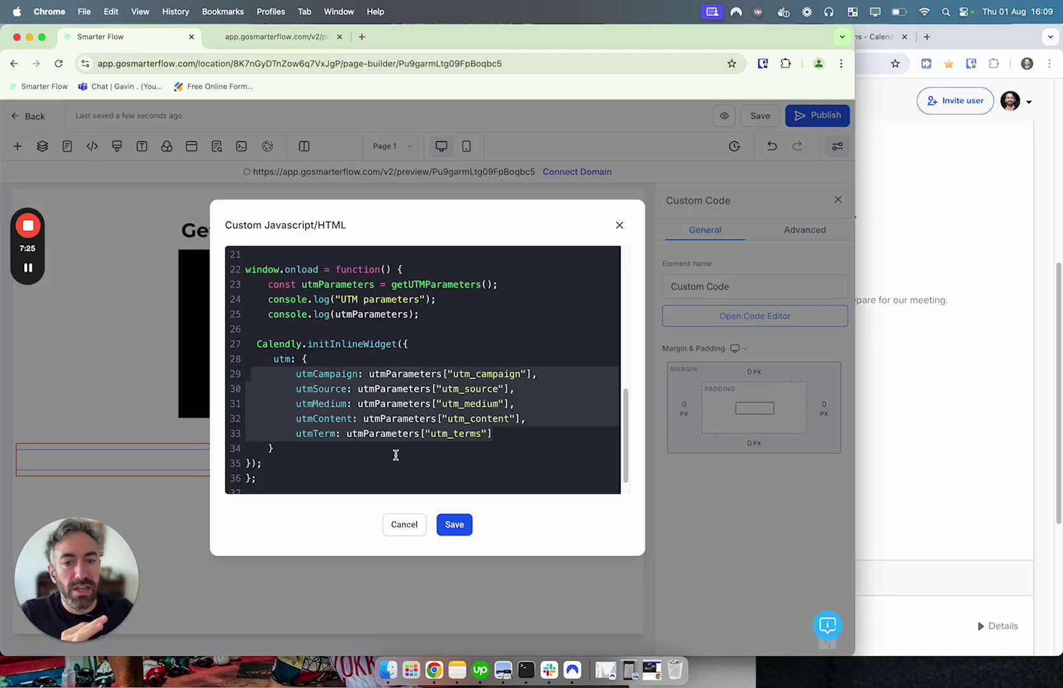
pyautogui.scroll(10, 396, 453)
pyautogui.moveTo(465, 381); pyautogui.dragTo(215, 266)
pyautogui.scroll(-3, 339, 335)
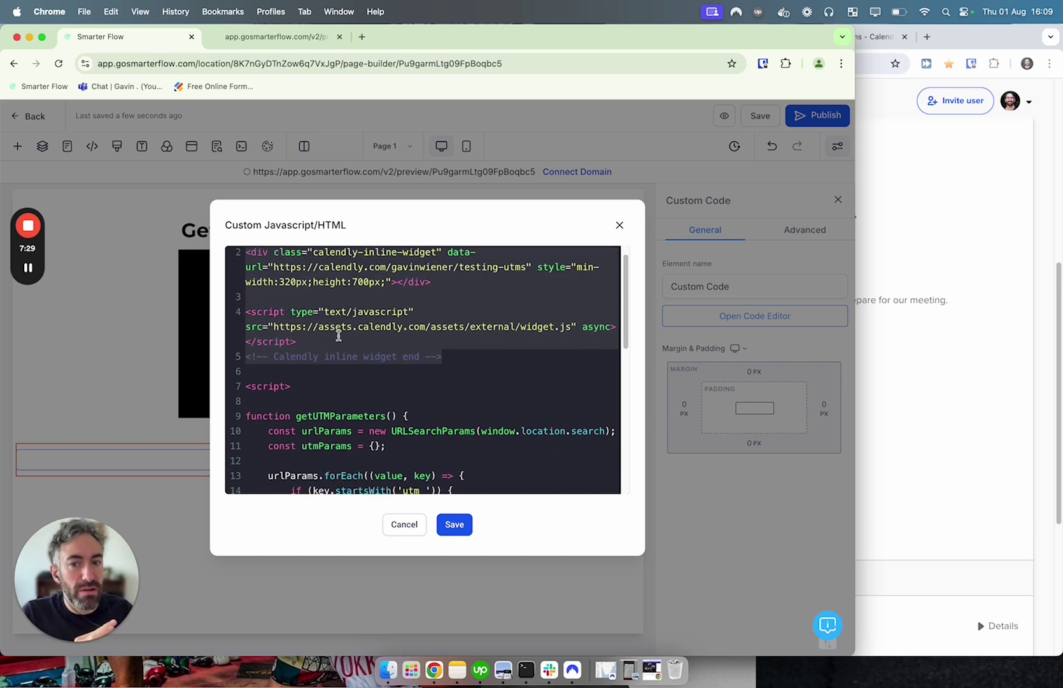
pyautogui.scroll(-1, 339, 368)
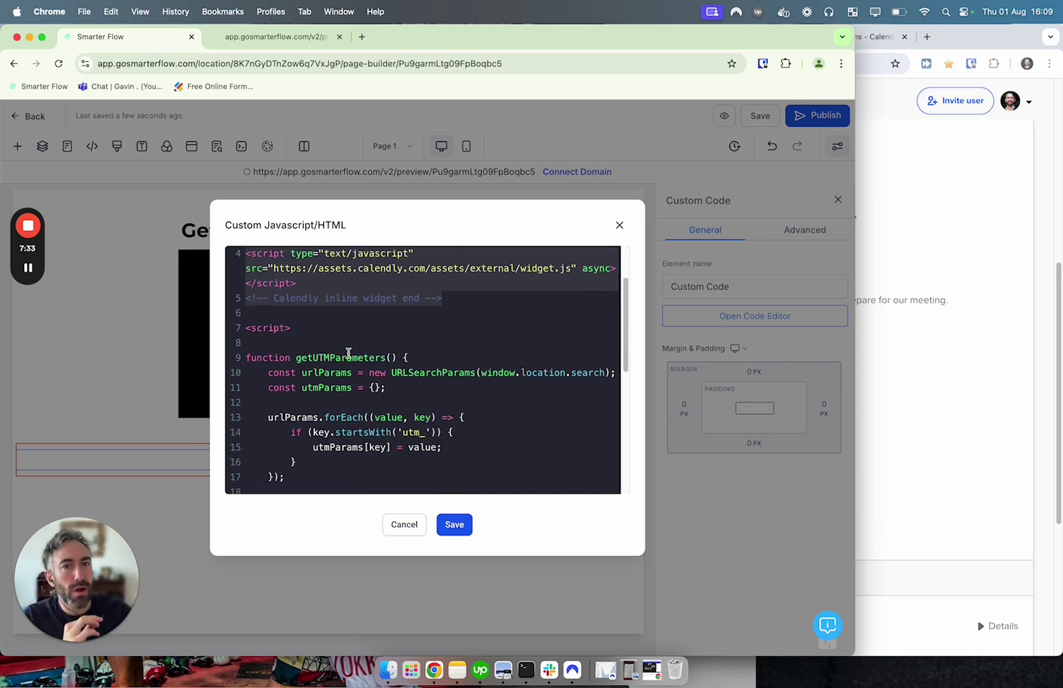
pyautogui.scroll(-10, 510, 389)
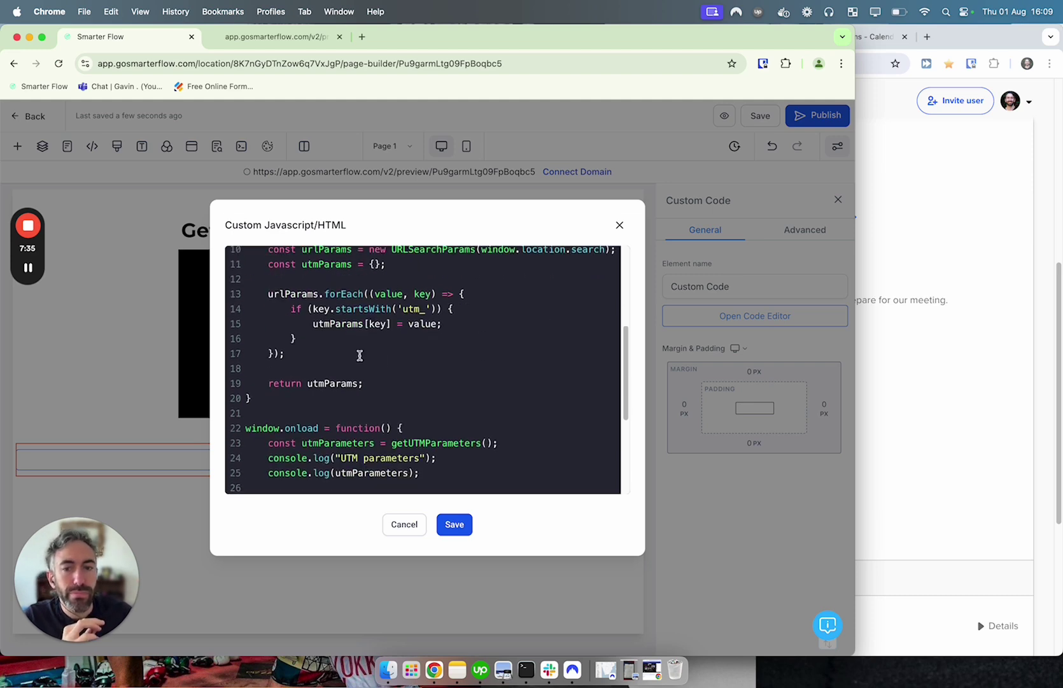
pyautogui.scroll(-2, 326, 358)
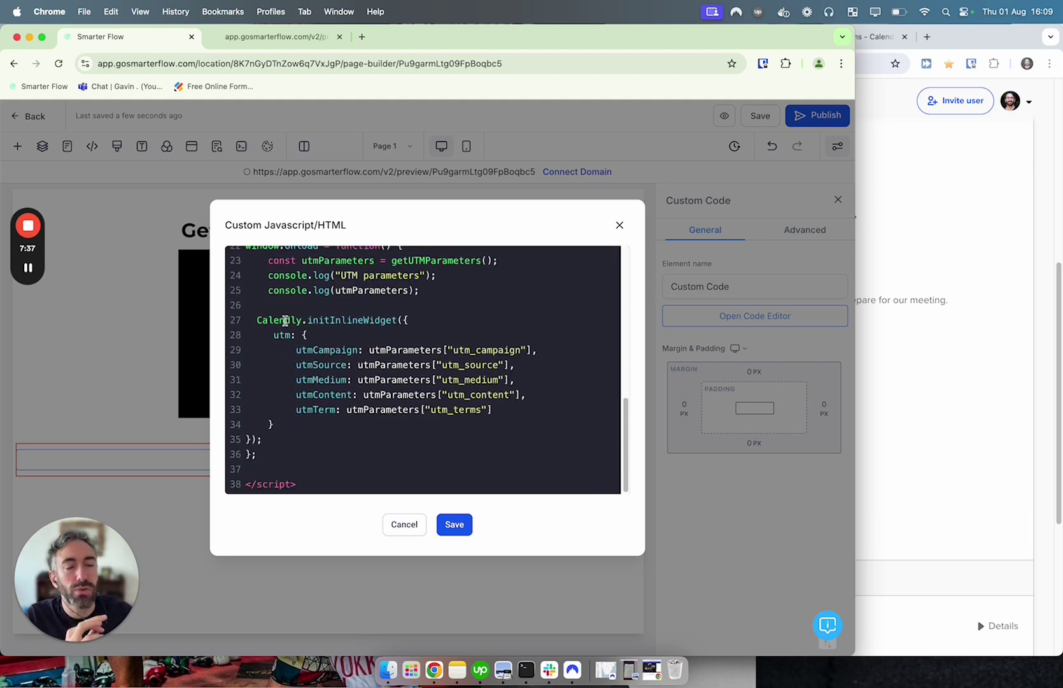
# - Open Calendly's 'Source tracking with your Calendly embed' help article and scroll through it
pyautogui.click(1015, 50)
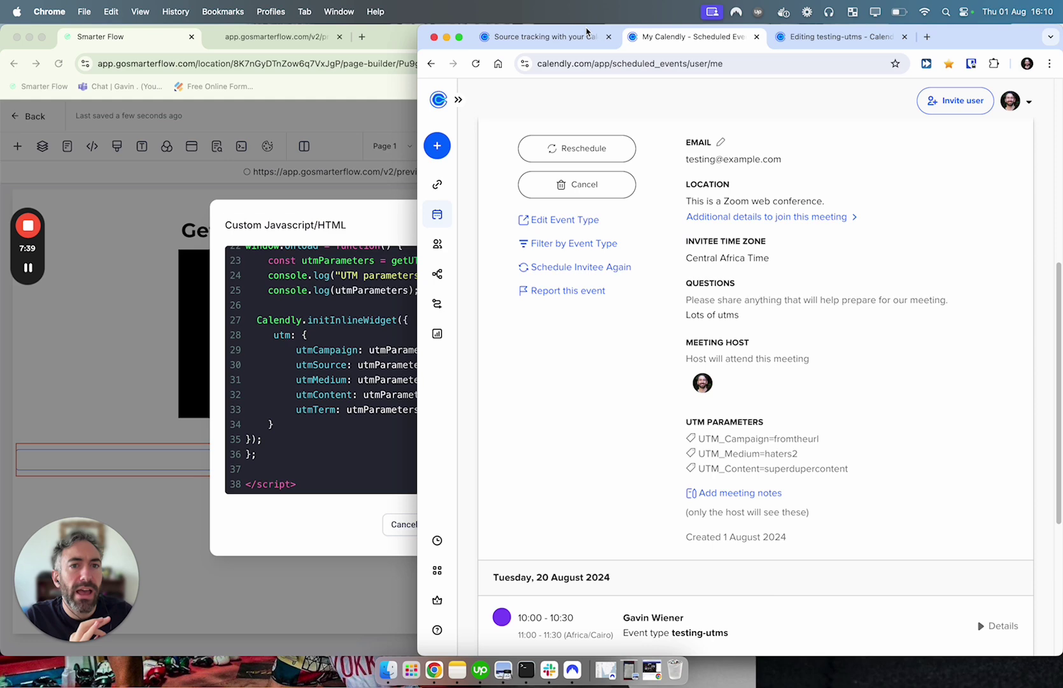
pyautogui.click(587, 36)
pyautogui.scroll(10, 700, 391)
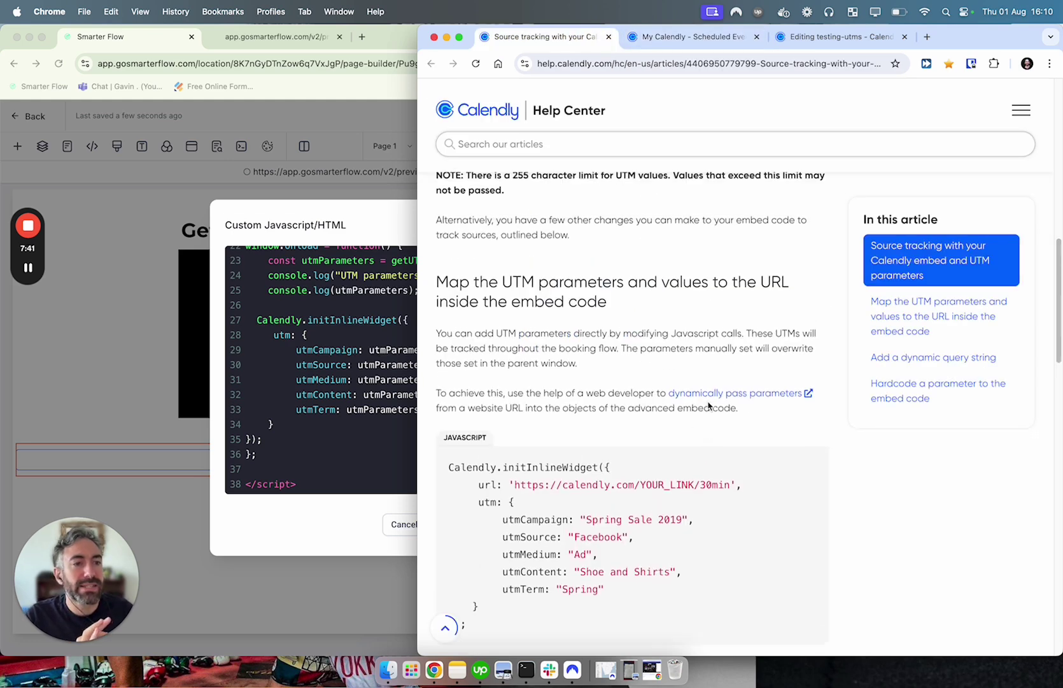
pyautogui.scroll(4, 700, 391)
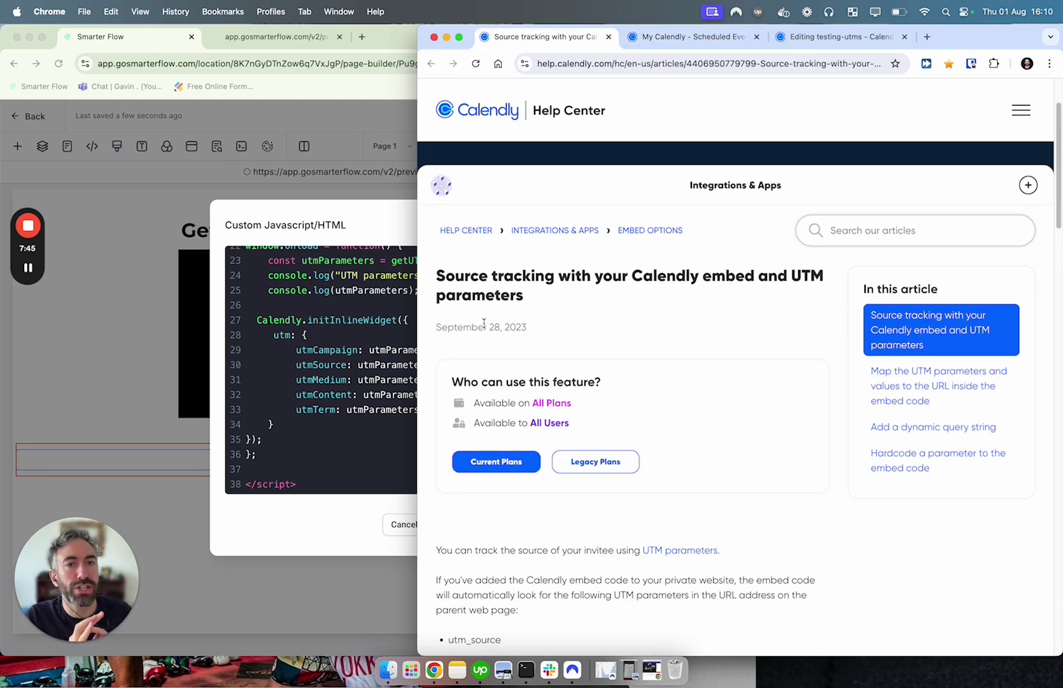
pyautogui.scroll(-5, 656, 445)
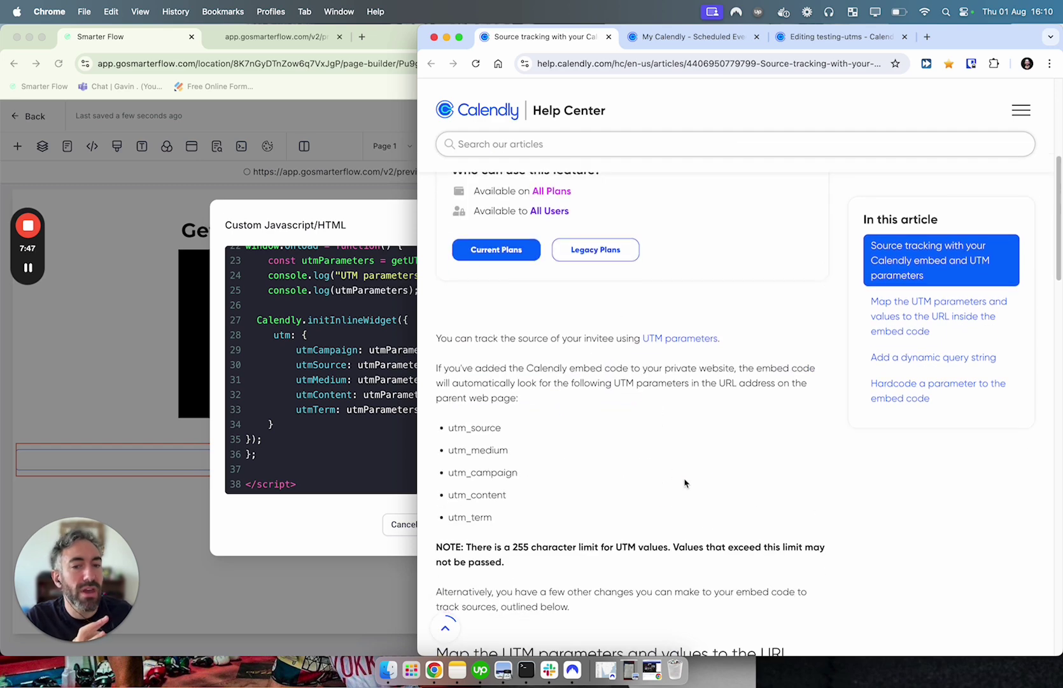
# - Compare the page's custom code with the article, scrolling down to its 'Map the UTM parameters' section
pyautogui.click(370, 417)
pyautogui.scroll(2, 384, 439)
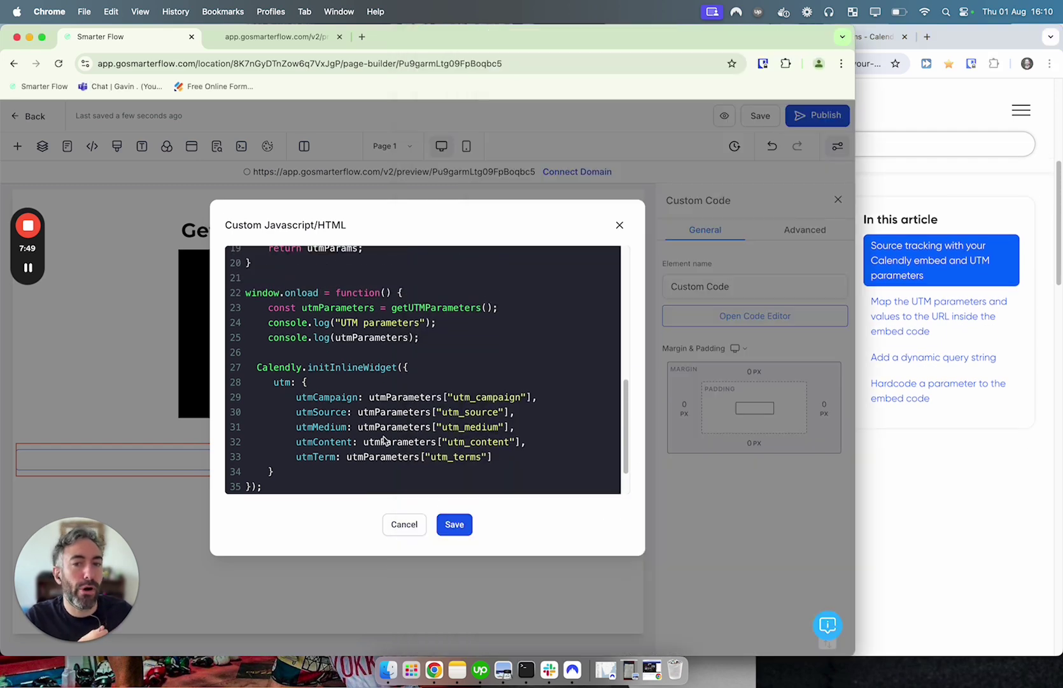
pyautogui.scroll(6, 384, 439)
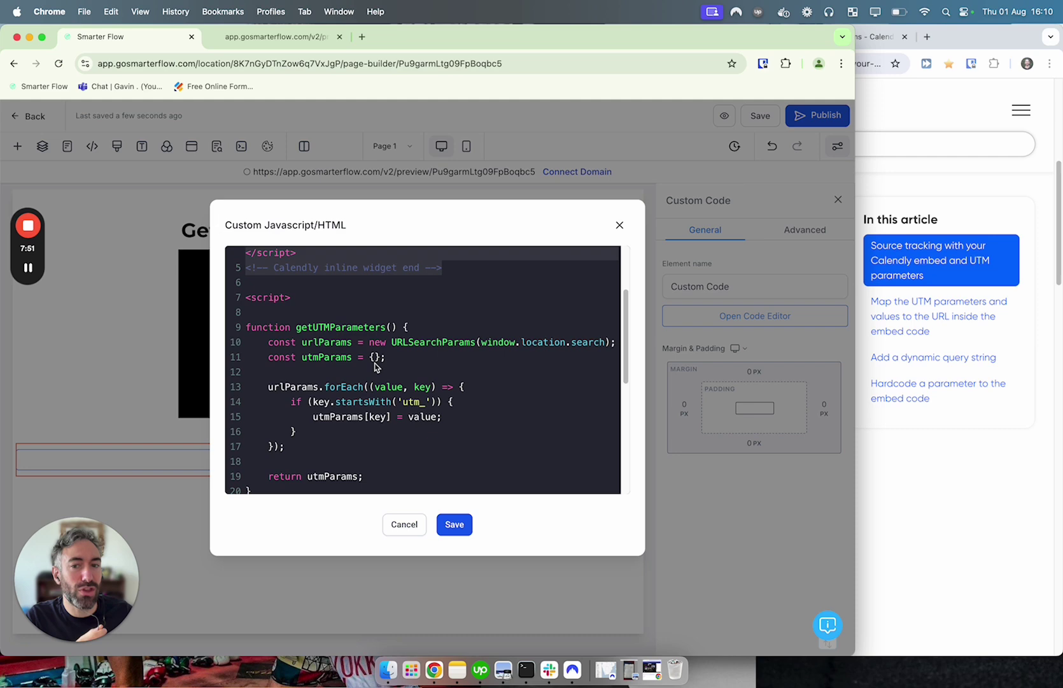
pyautogui.scroll(-7, 375, 365)
pyautogui.click(1043, 201)
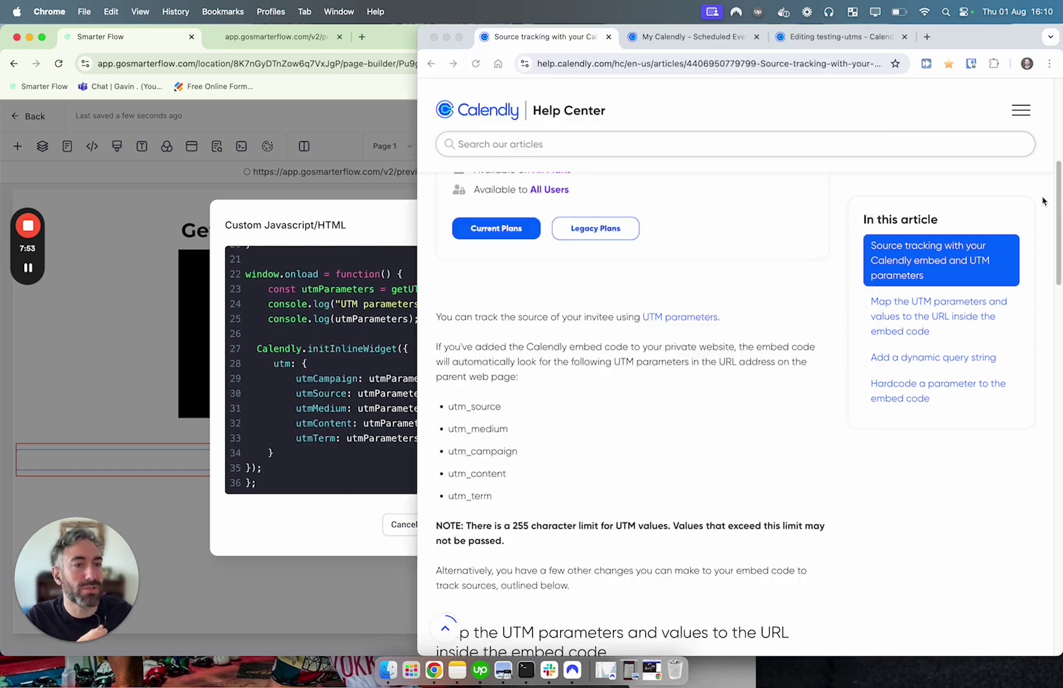
pyautogui.scroll(-3, 643, 414)
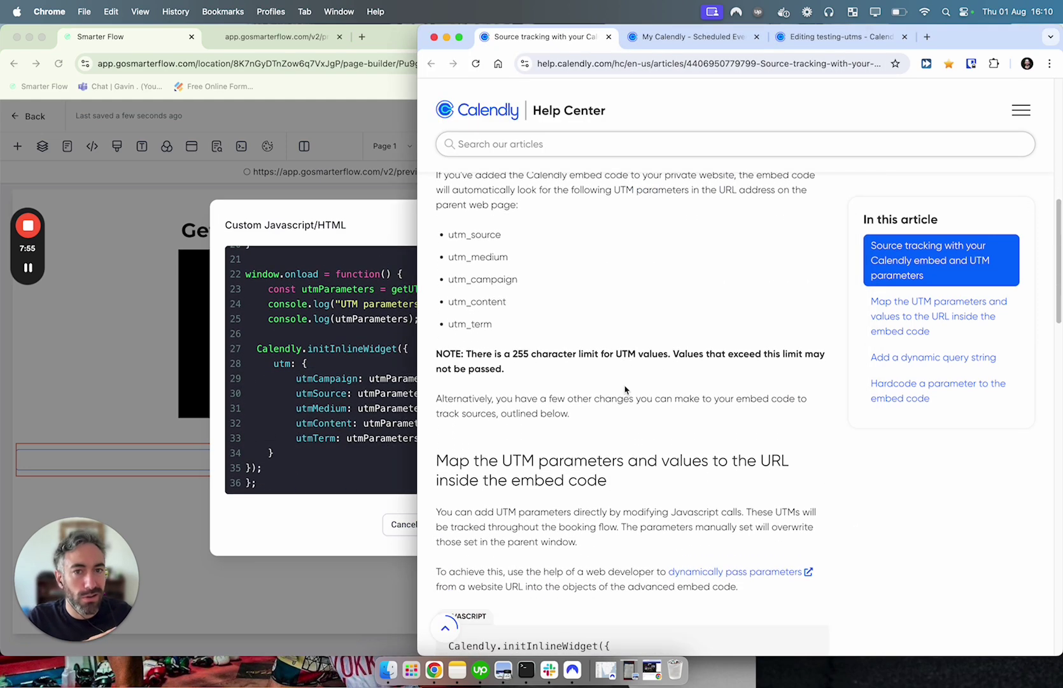
pyautogui.scroll(-2, 624, 390)
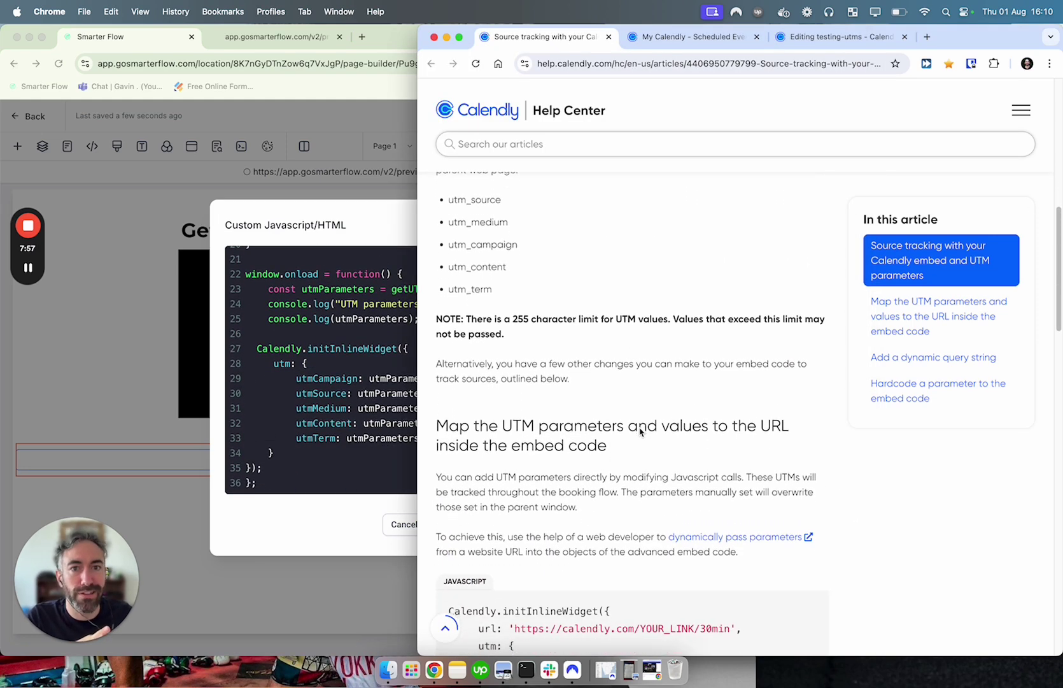
pyautogui.scroll(-2, 640, 431)
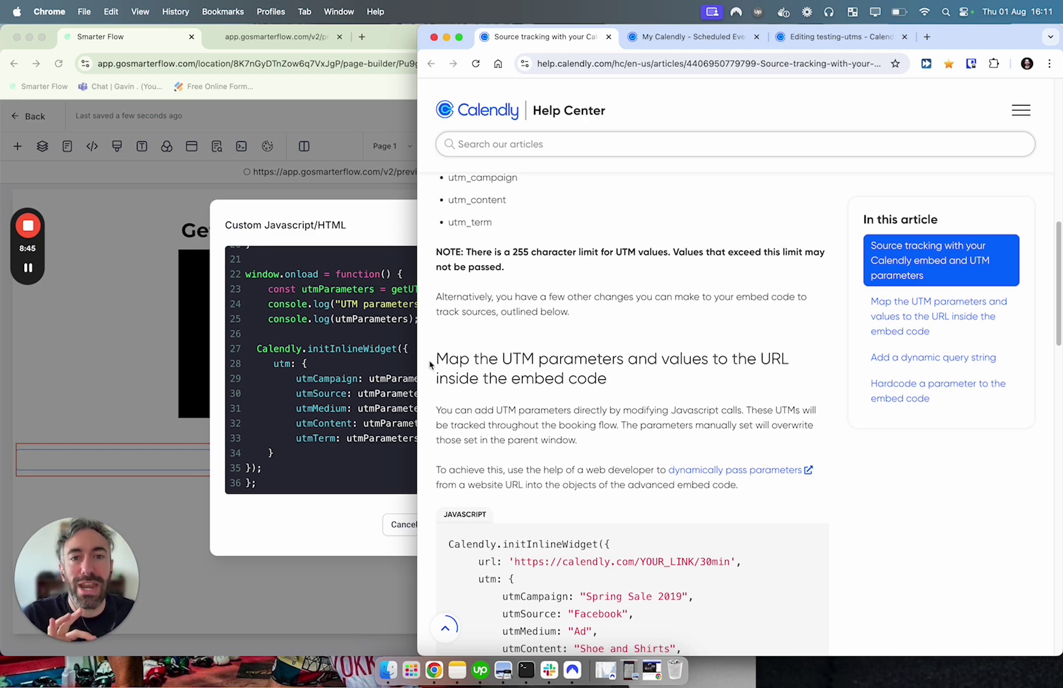
# - Return to Smarter Flow's Custom Javascript/HTML editor showing the initInlineWidget utm_campaign-to-utm_terms mapping
pyautogui.click(344, 412)
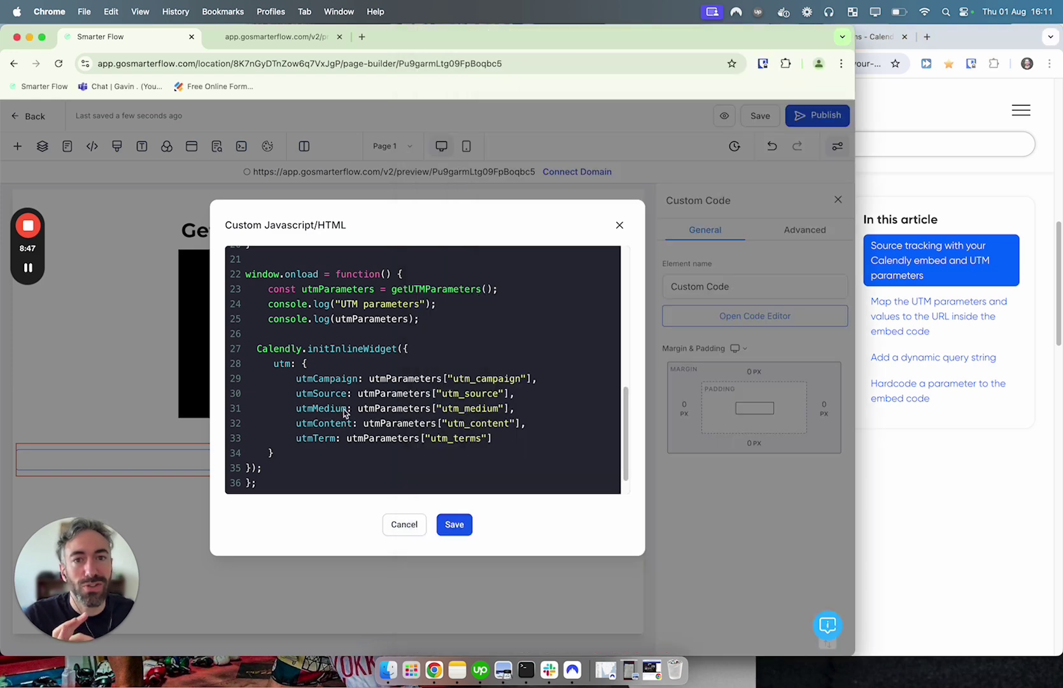